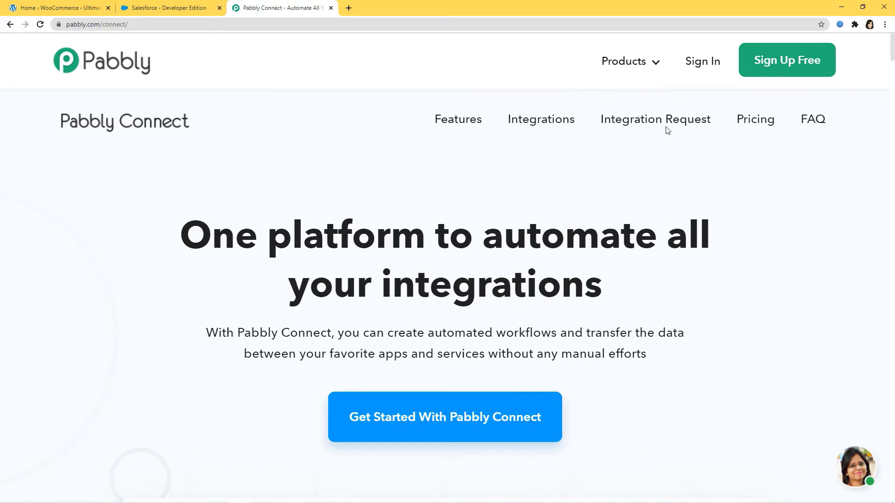
- Sign in to Pabbly and launch the Connect app from the All Apps page
left_click(705, 64)
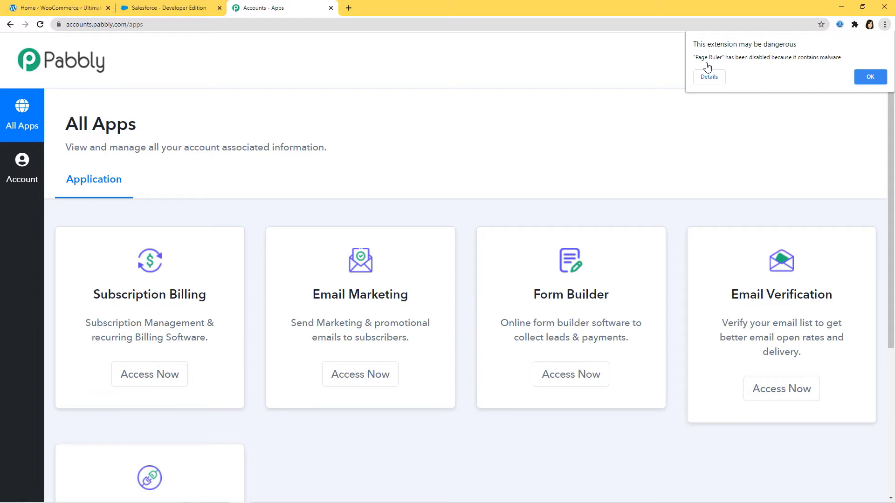
scroll(659, 133, "down", 4)
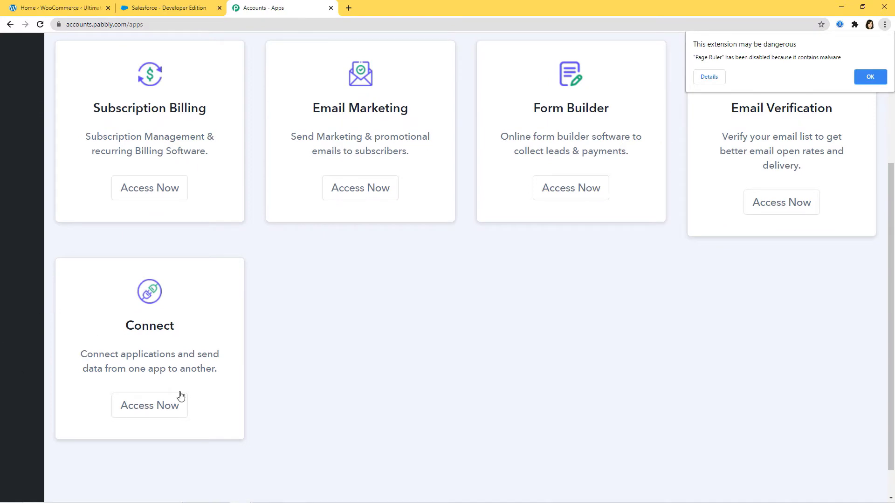
left_click(142, 409)
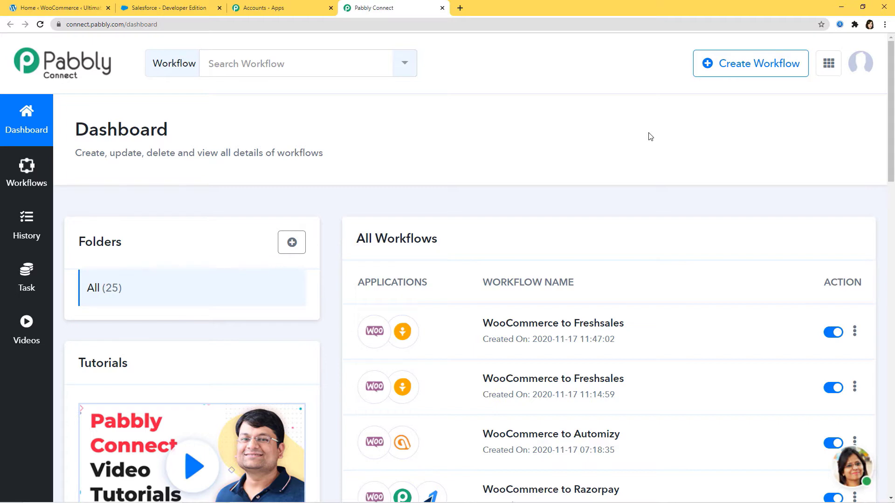
- Create a new workflow named 'WooCommerce Integration'
left_click(750, 73)
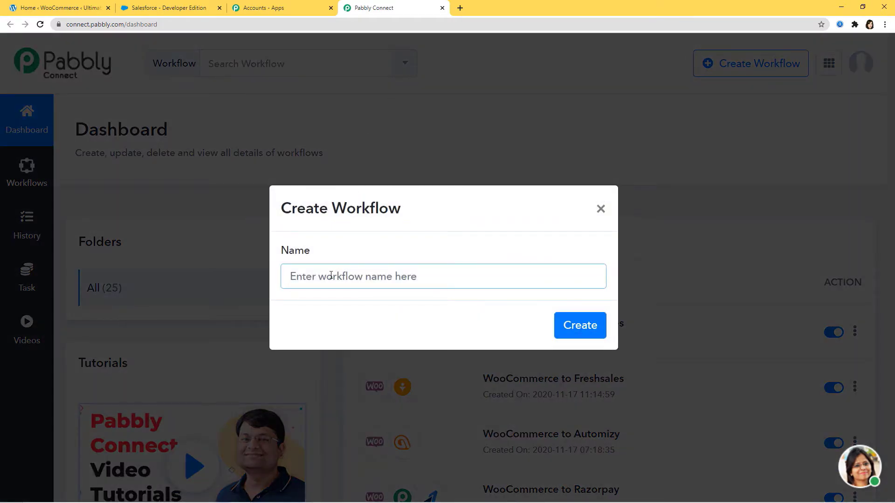
type("Woo")
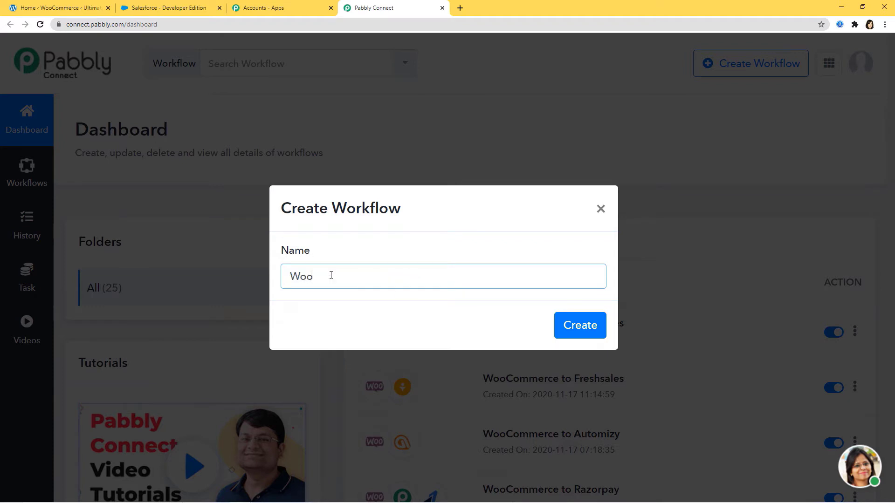
type("Commerce Integration")
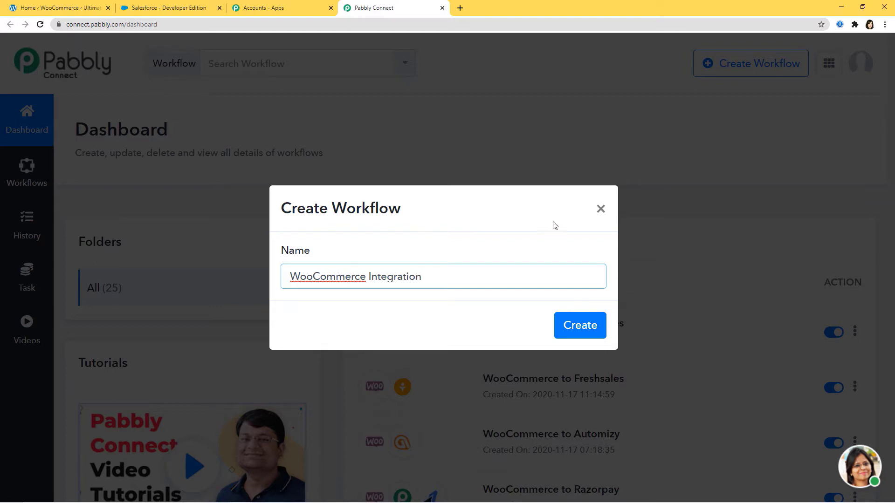
left_click(583, 335)
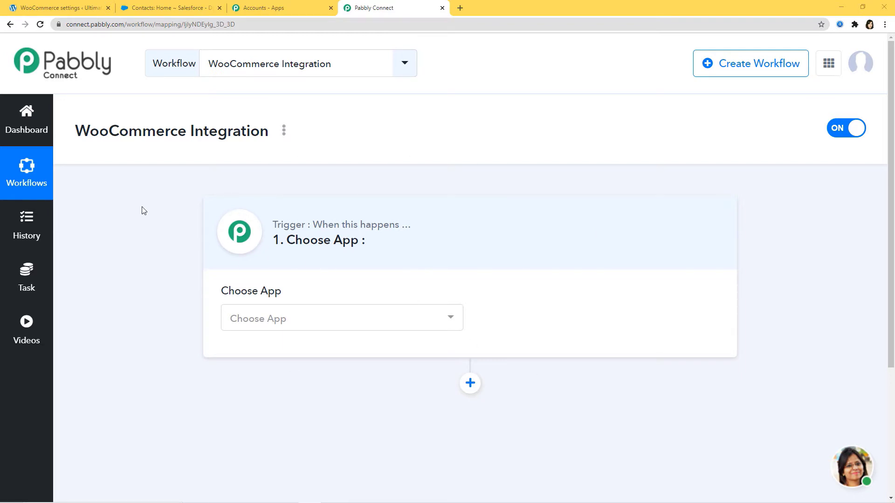
- Set the trigger app to WooCommerce with the New Customer Created method
left_click(417, 323)
type("wooc")
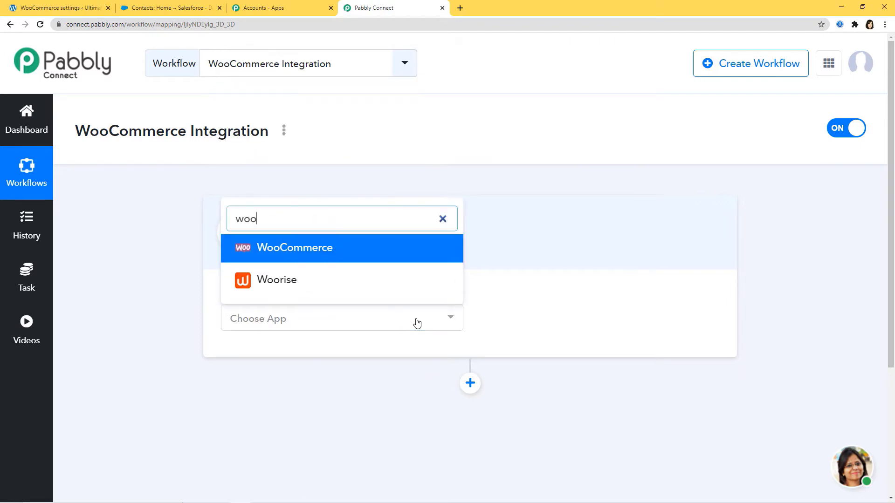
left_click(393, 291)
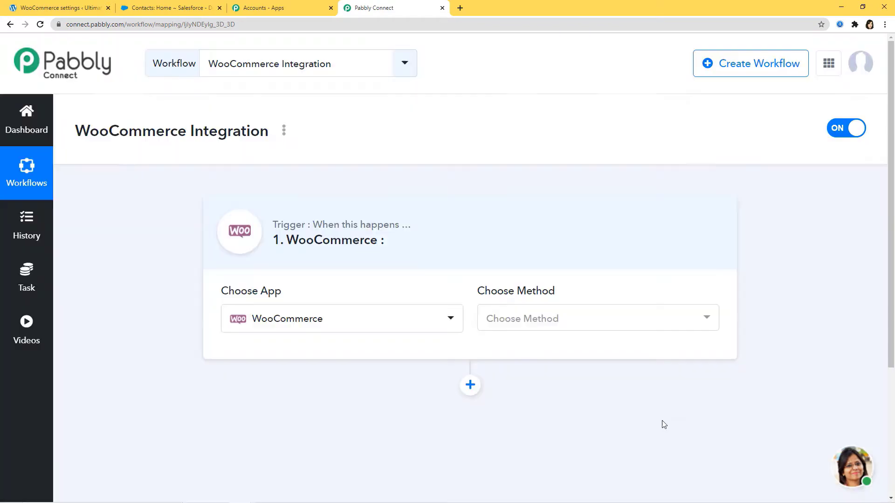
left_click(550, 328)
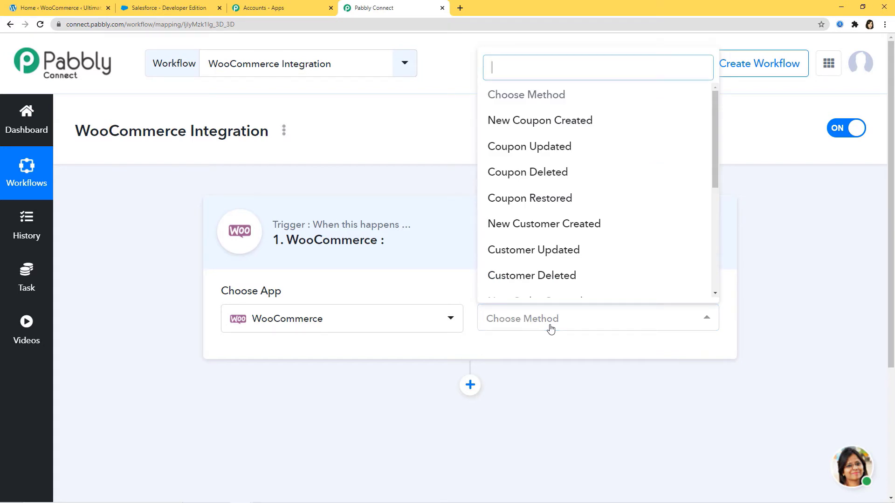
type("new")
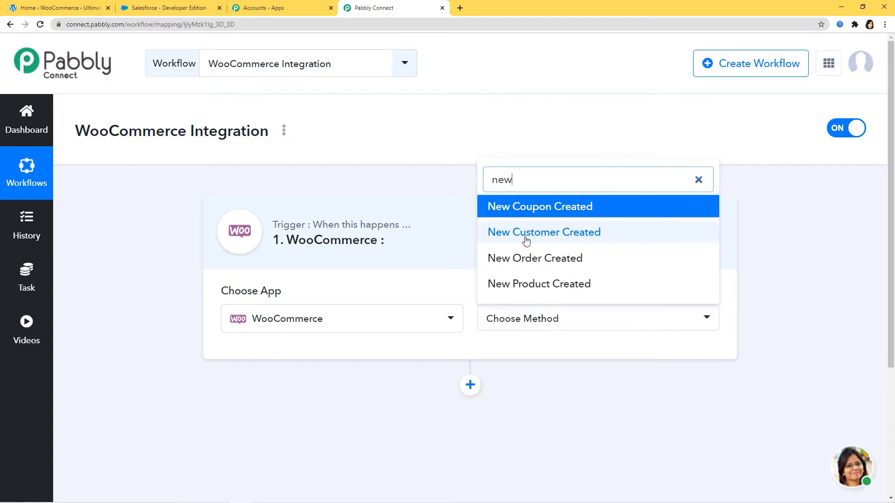
left_click(561, 232)
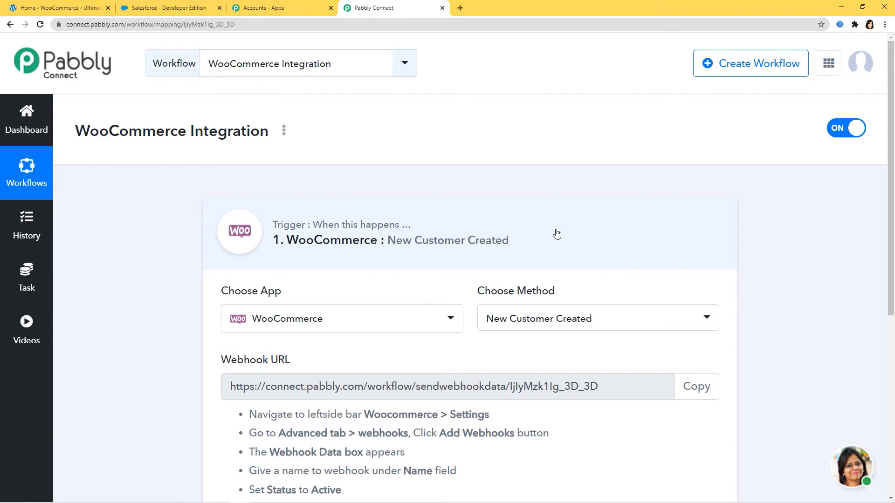
- Keep New Customer Created as the method and copy the generated webhook URL
left_click(631, 319)
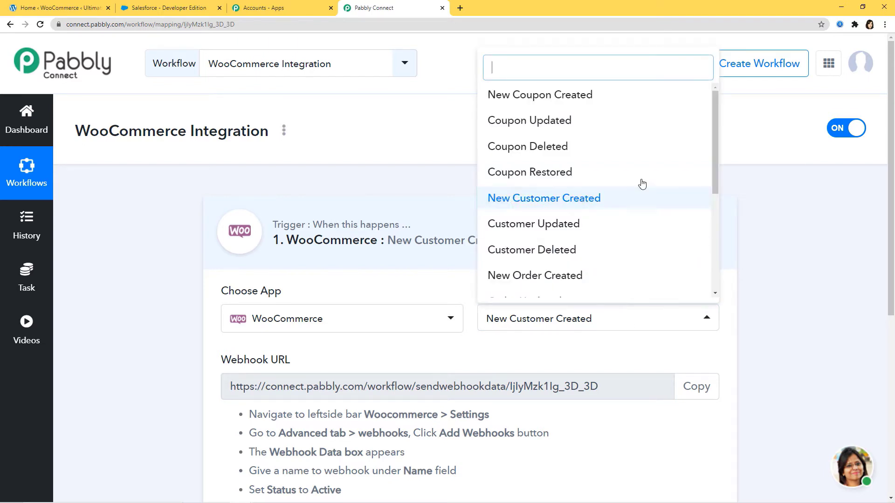
mouse_move(716, 119)
left_mouse_down()
mouse_move(723, 221)
mouse_move(725, 126)
left_mouse_up()
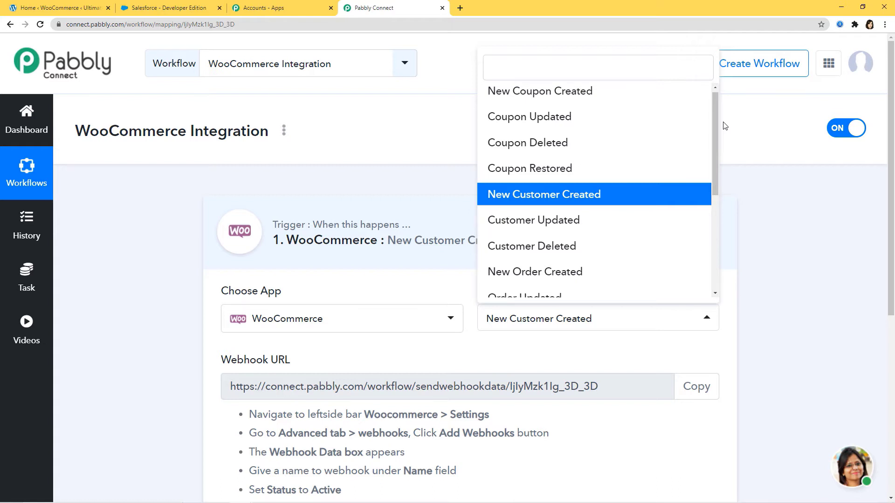
left_click(778, 278)
scroll(734, 268, "down", 3)
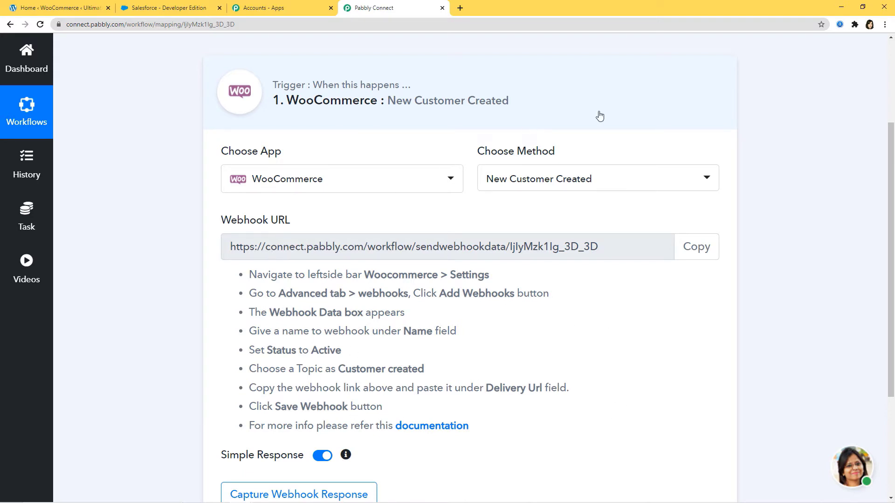
left_click(699, 256)
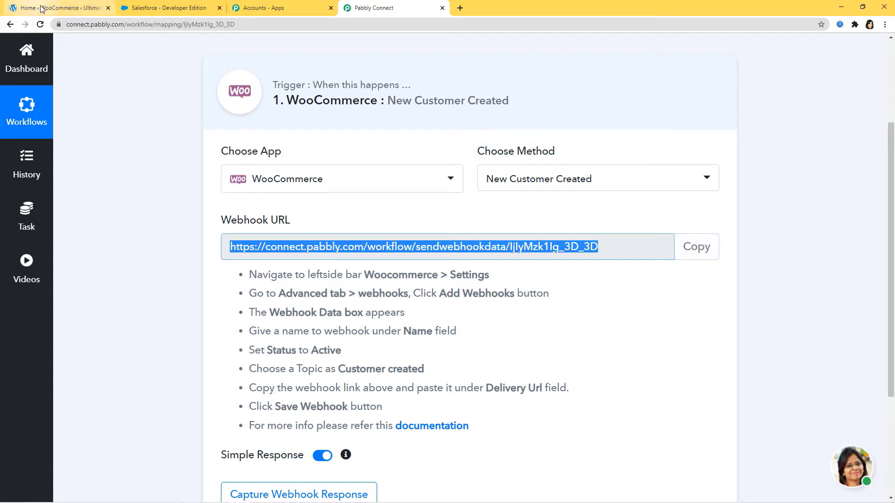
left_click(70, 7)
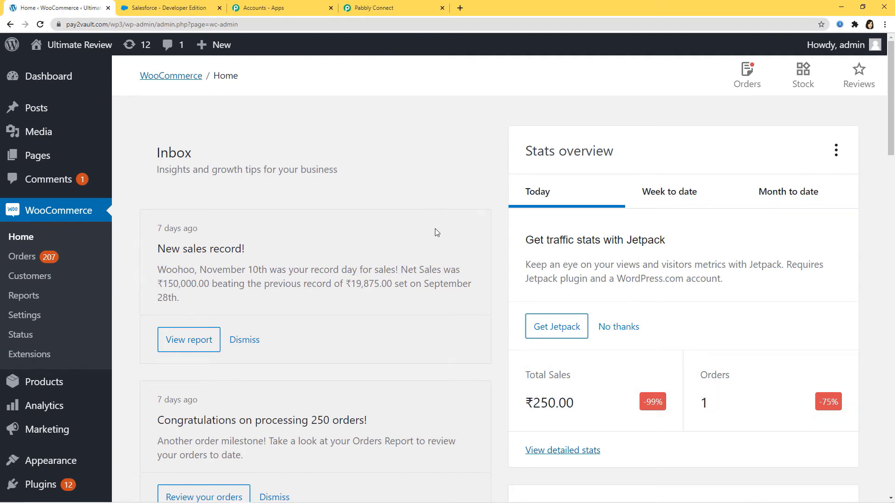
- Start a new webhook under WooCommerce Settings > Advanced > Webhooks
left_click(23, 316)
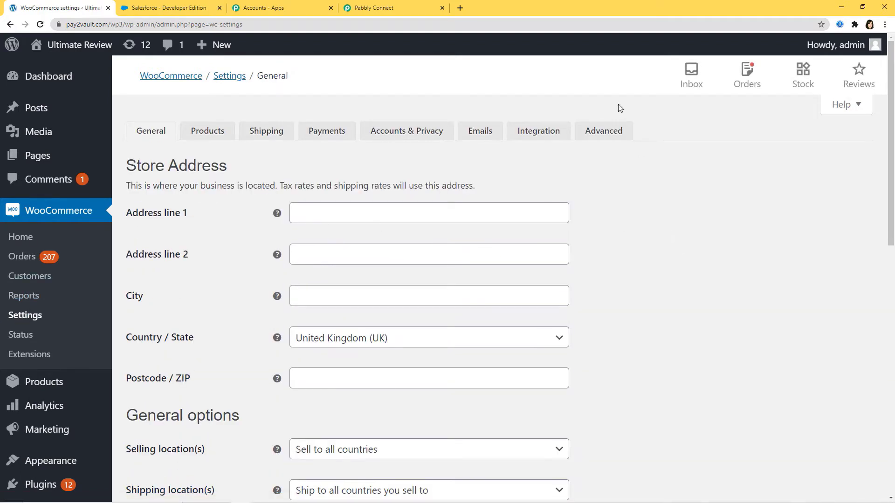
left_click(606, 133)
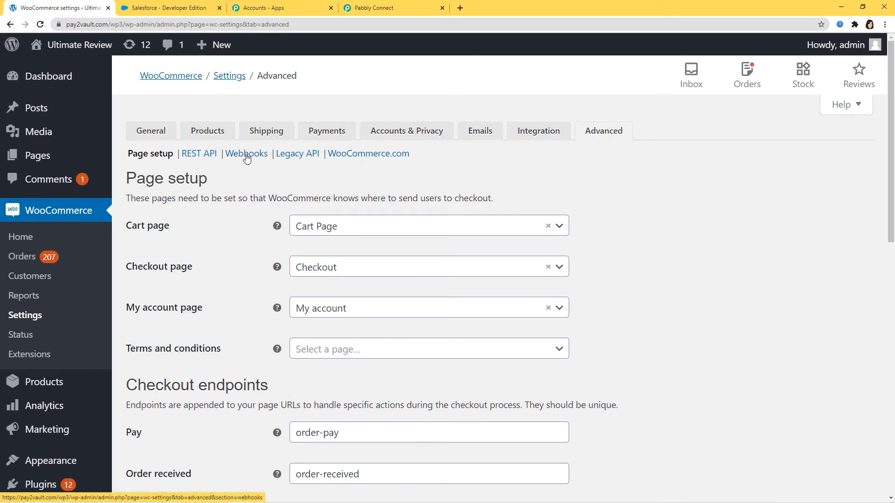
left_click(247, 155)
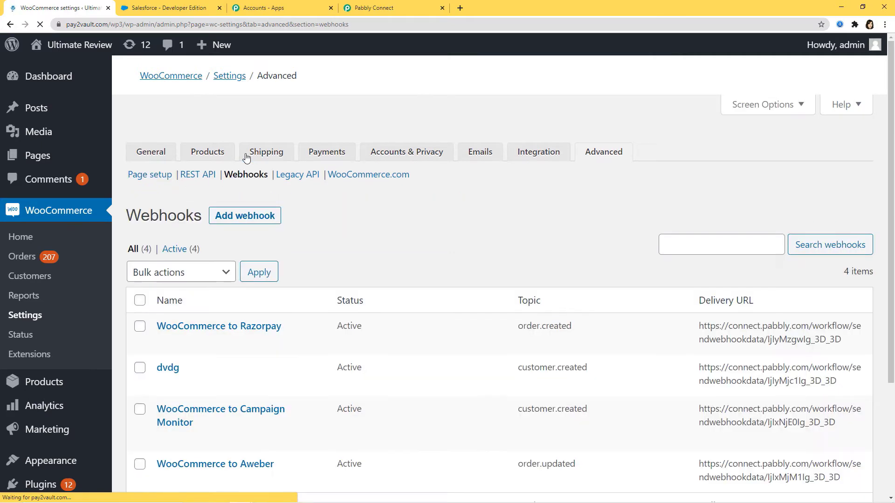
left_click(251, 195)
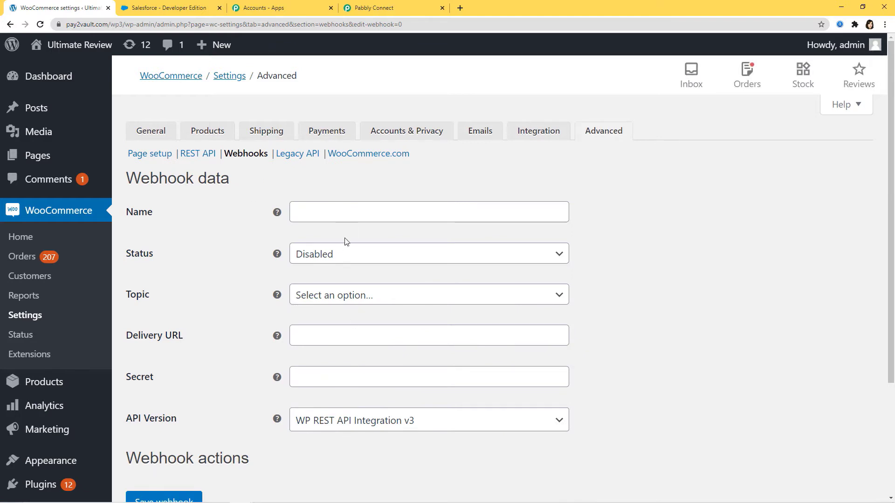
- Name the webhook 'WooCommerce Integration', with status Active and topic Customer created
left_click(349, 219)
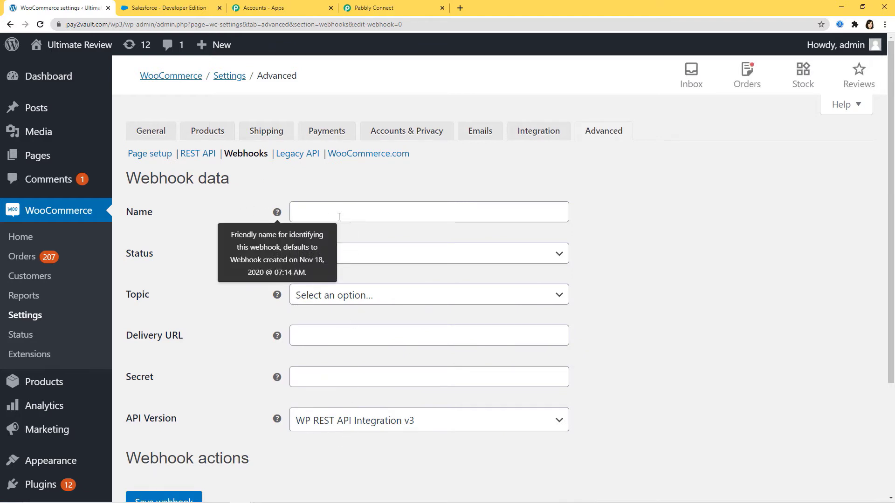
left_click(400, 210)
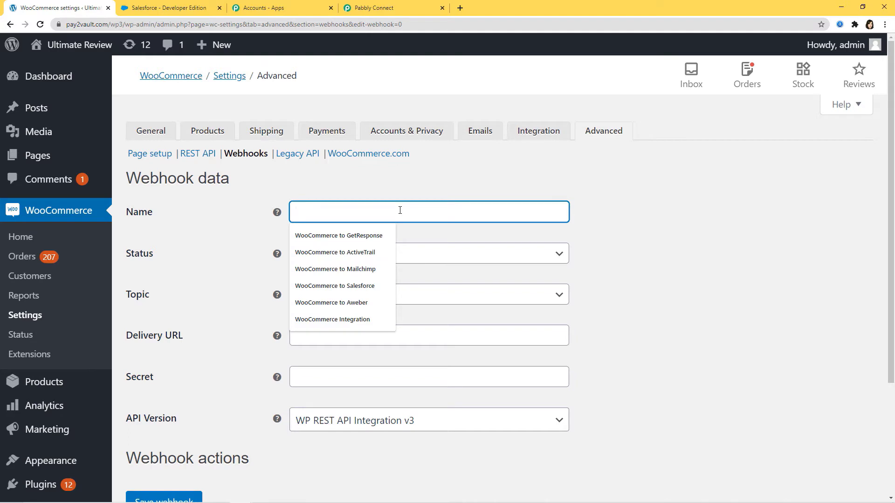
type("WooCom")
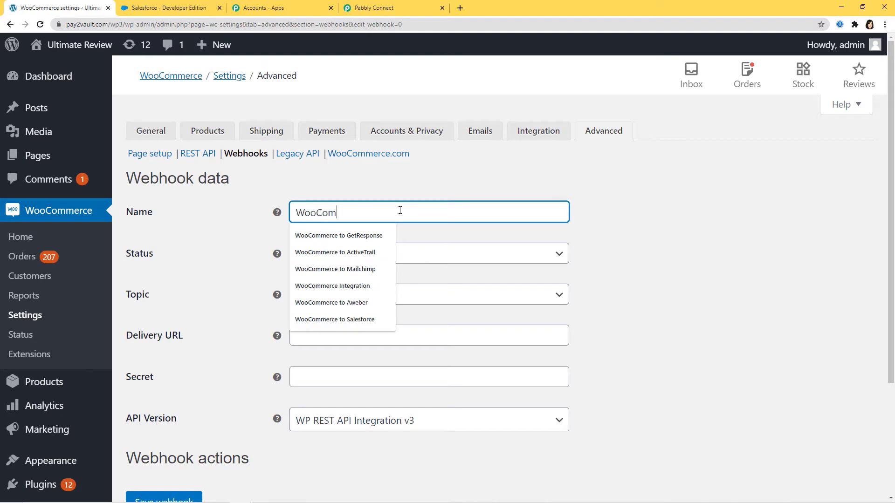
type("merce Inte")
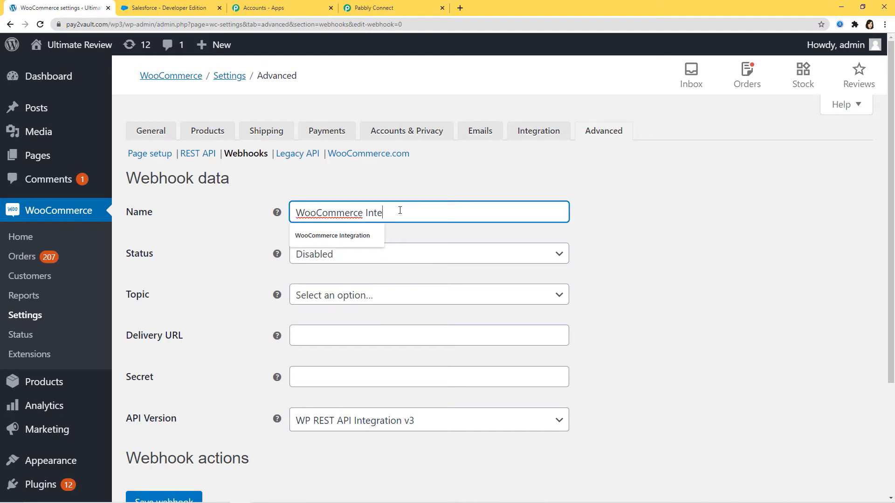
type("gration")
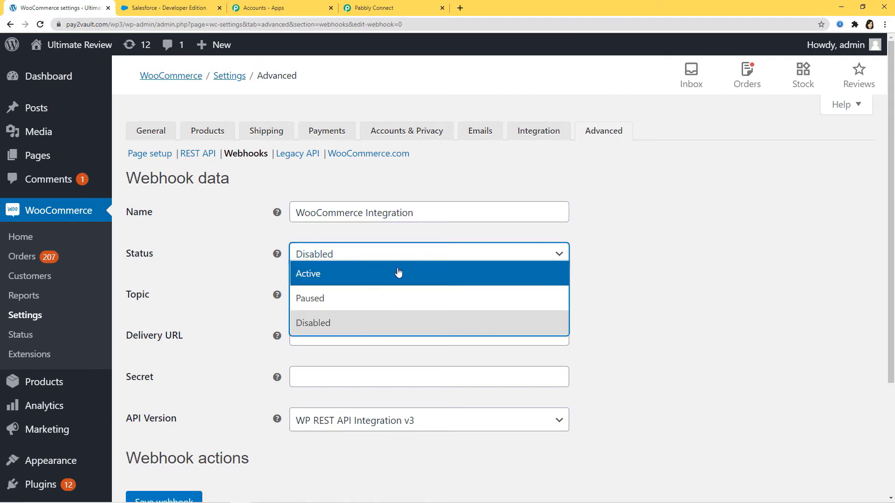
left_click(397, 273)
left_click(390, 302)
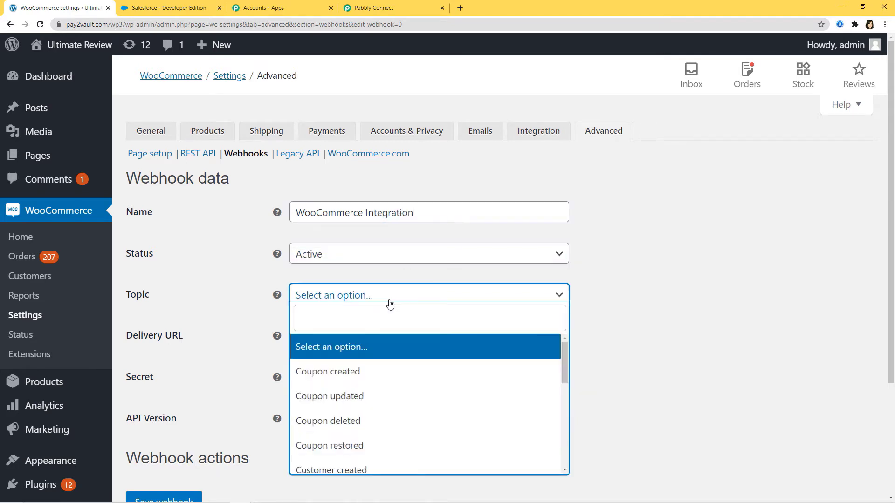
type("cust")
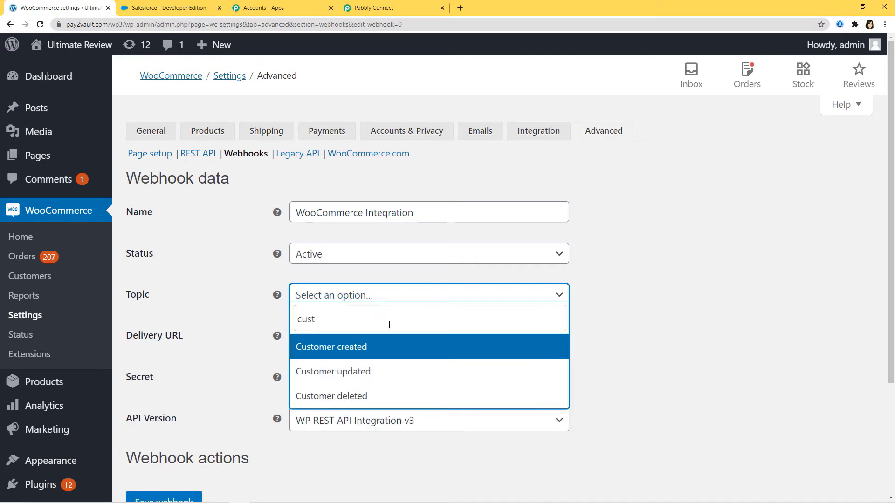
left_click(382, 347)
- Paste the Pabbly webhook URL as the delivery URL and save the webhook
left_click(307, 330)
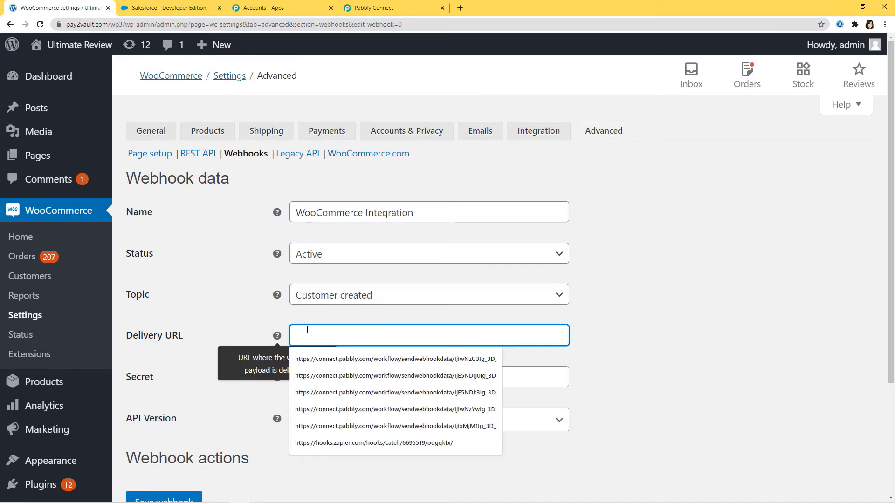
left_click(396, 8)
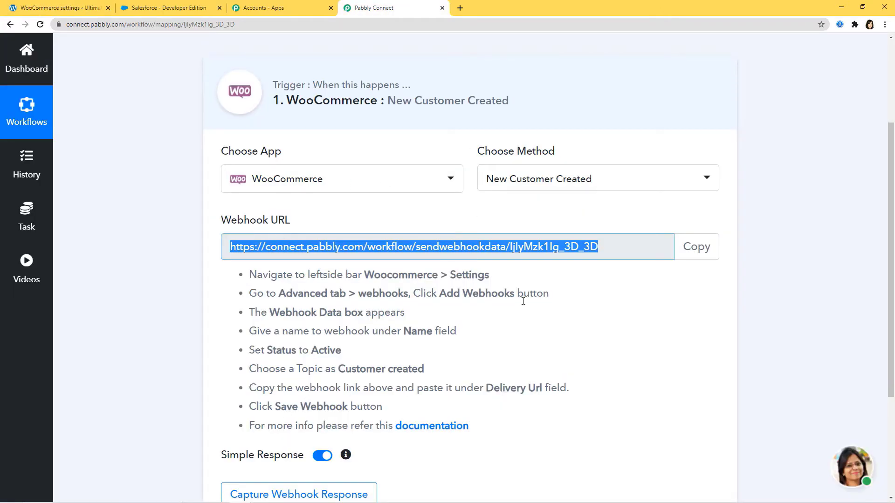
left_click(56, 8)
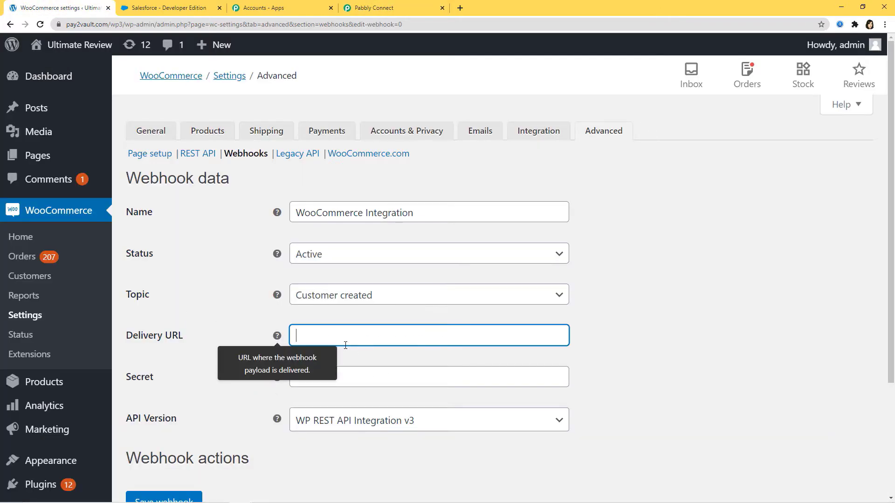
key("ctrl+v")
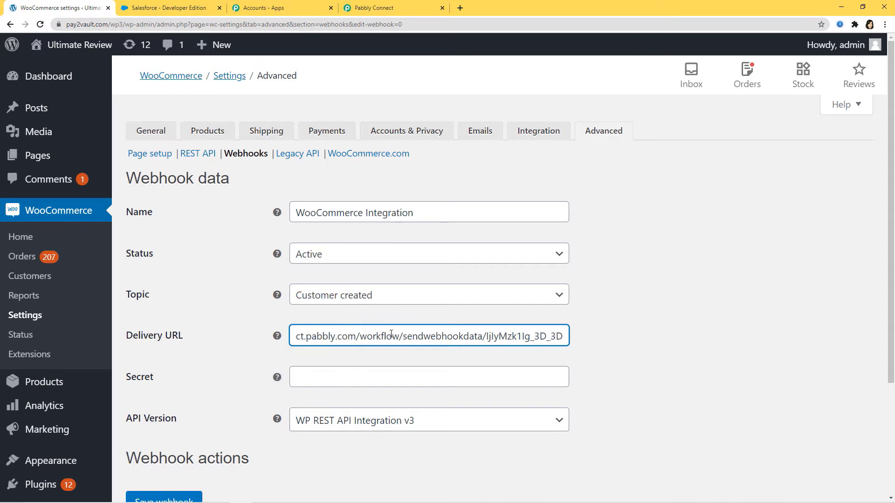
scroll(561, 345, "down", 3)
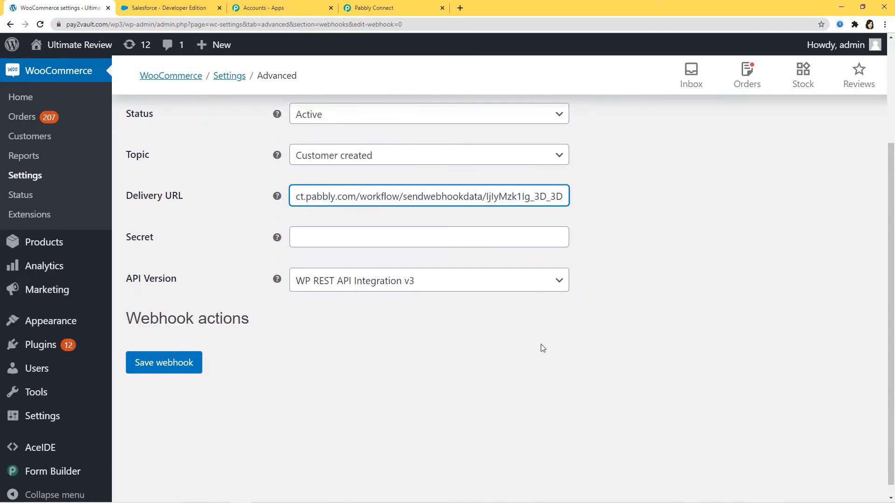
left_click(157, 363)
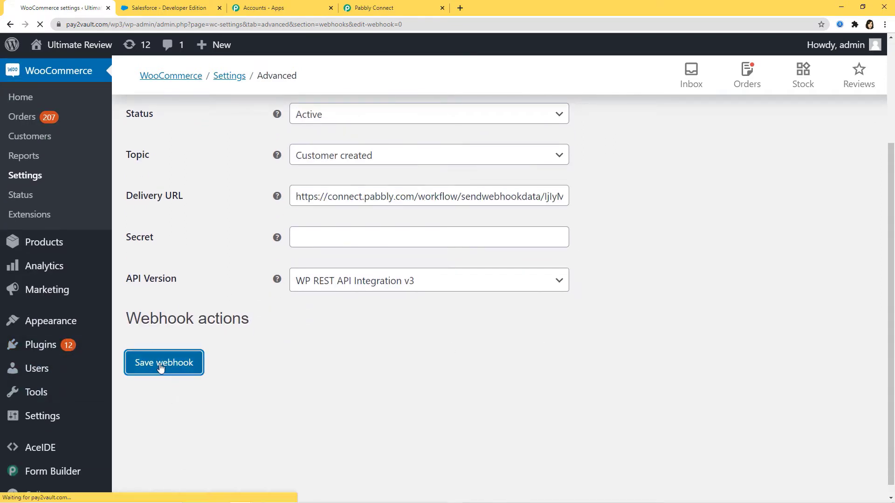
scroll(467, 353, "down", 5)
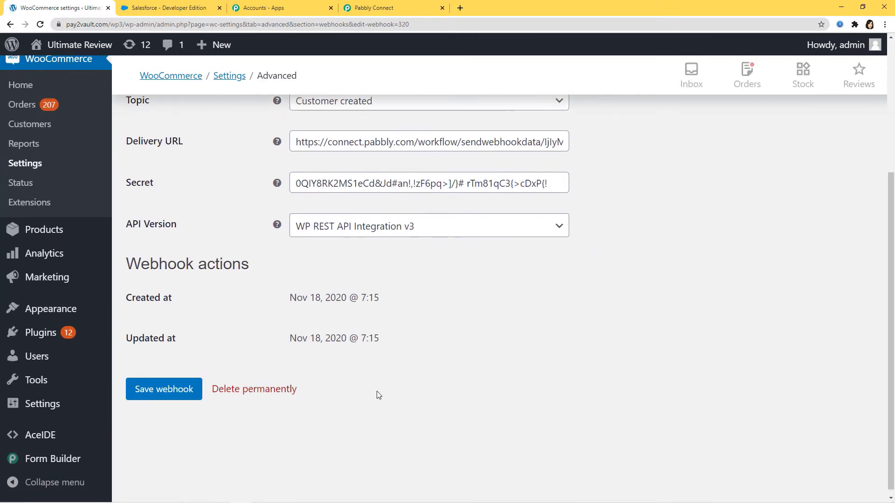
- Start capturing the webhook response in Pabbly Connect, then bring up the incognito store window
scroll(389, 359, "up", 5)
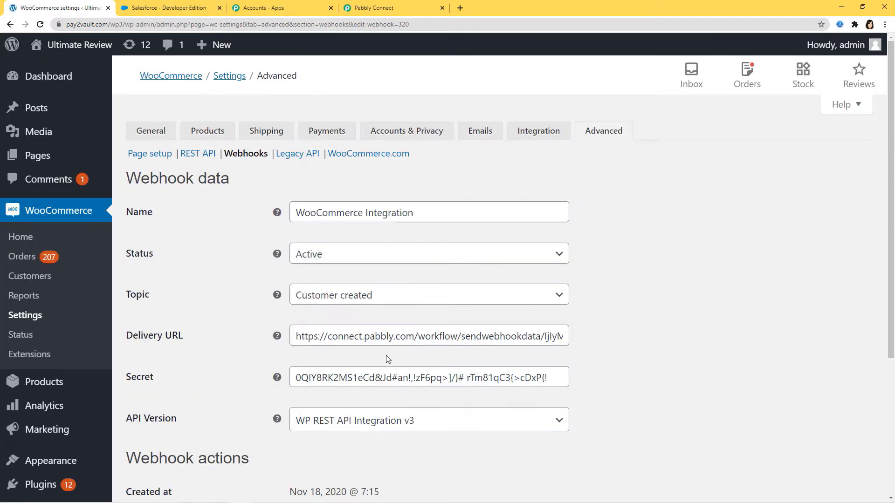
left_click(404, 7)
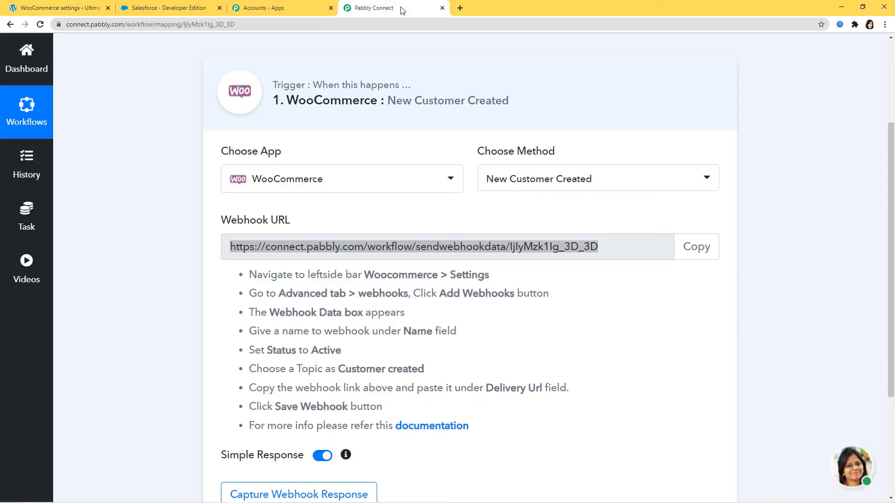
scroll(536, 353, "down", 3)
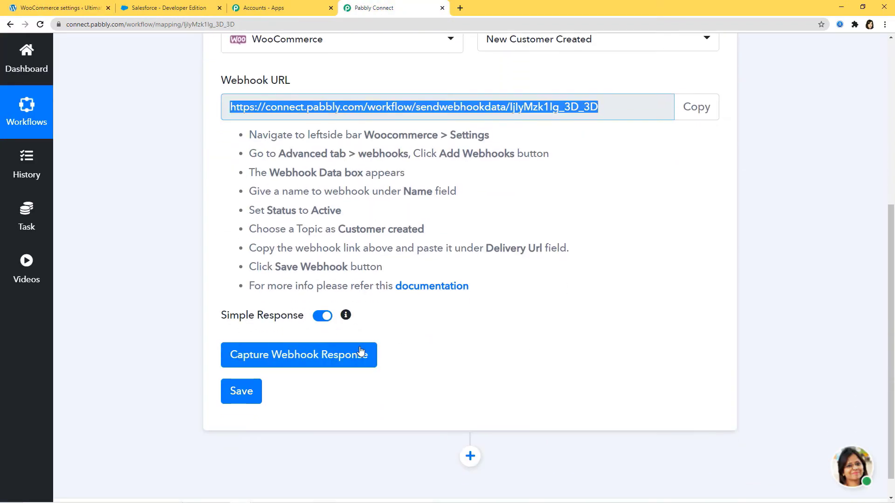
left_click(303, 355)
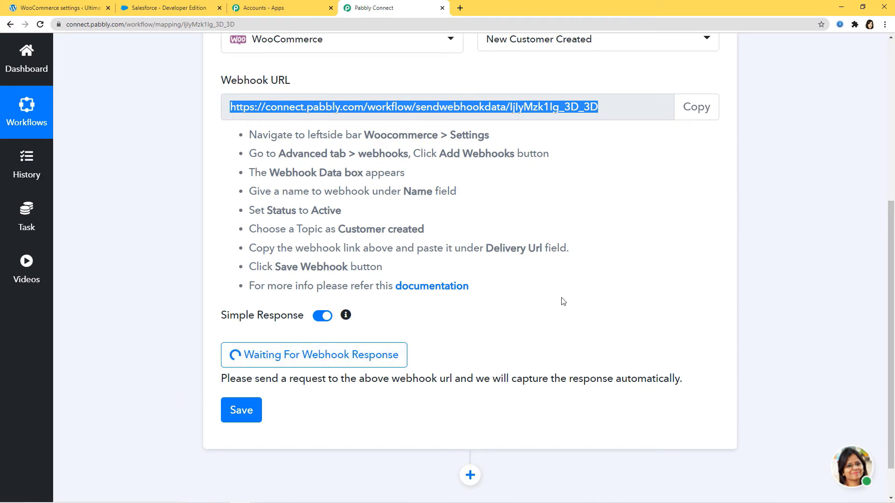
mouse_move(239, 497)
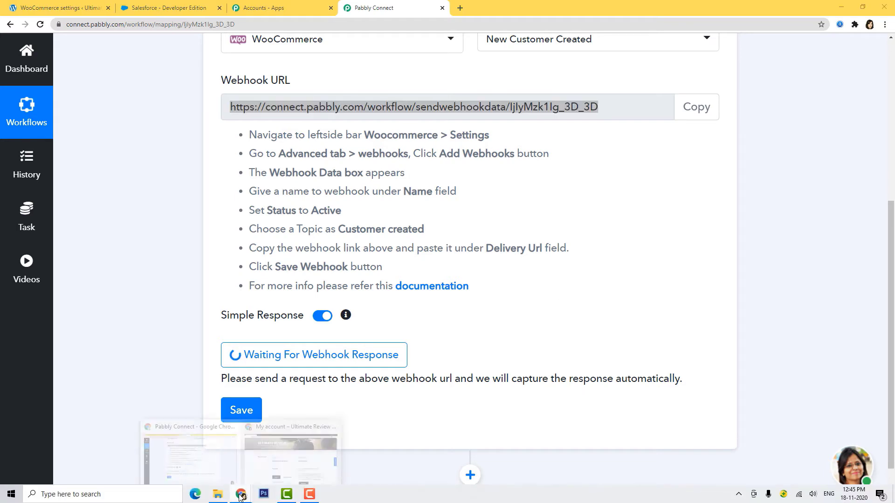
left_click(290, 450)
- Fill the site's registration form with a test user's username, e-mail, first and last name
scroll(485, 384, "down", 12)
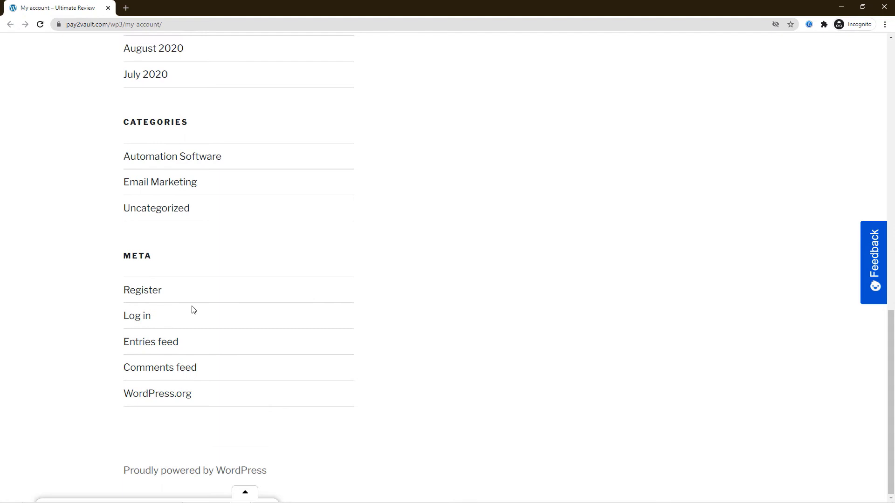
left_click(141, 291)
left_click(364, 150)
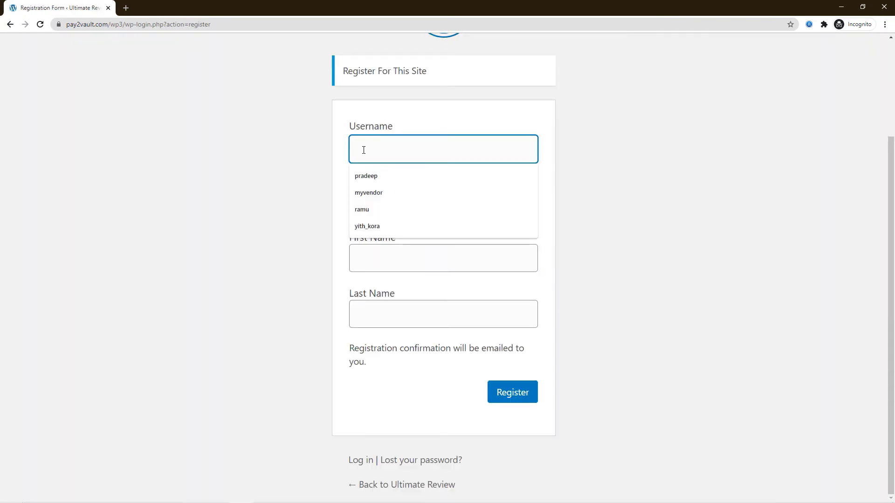
type("Sophia")
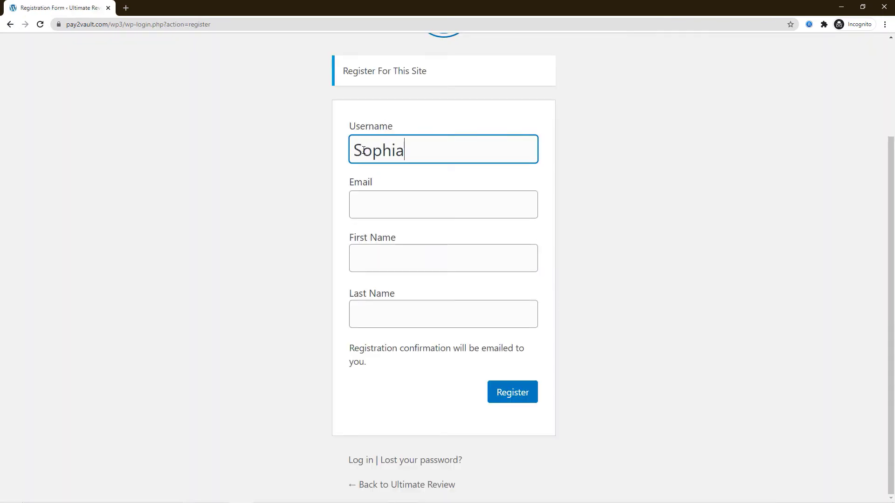
left_click(370, 201)
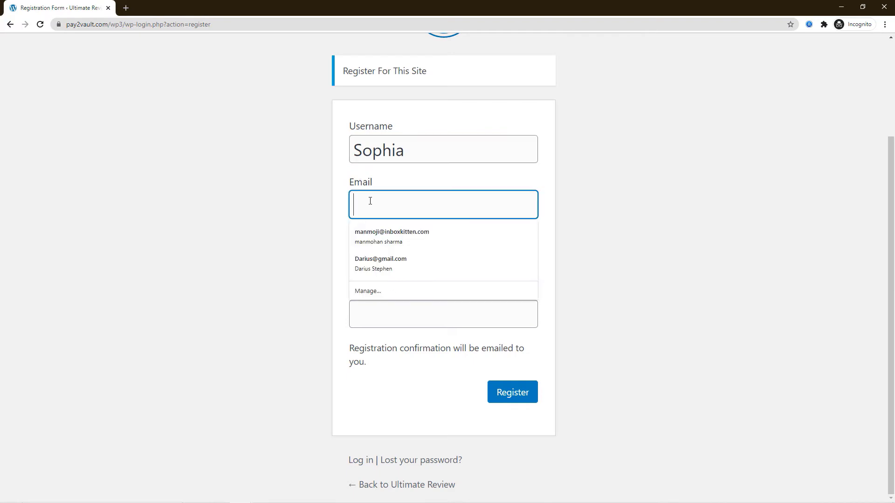
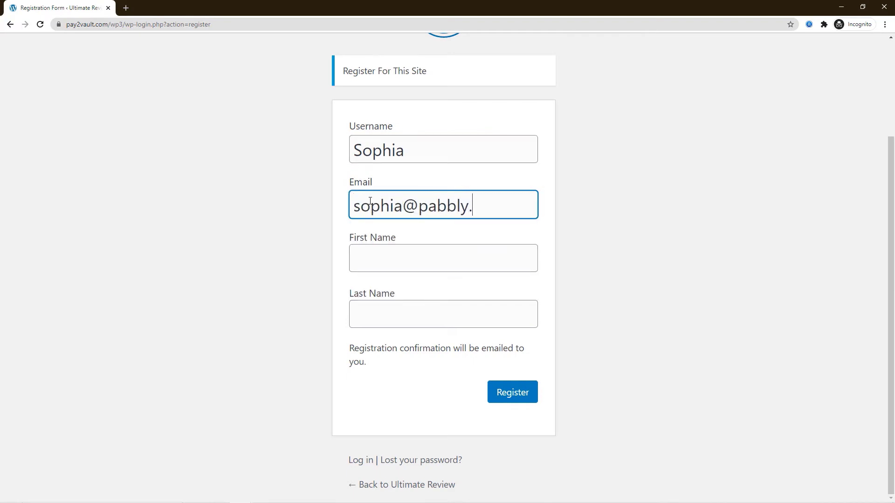
left_click(372, 255)
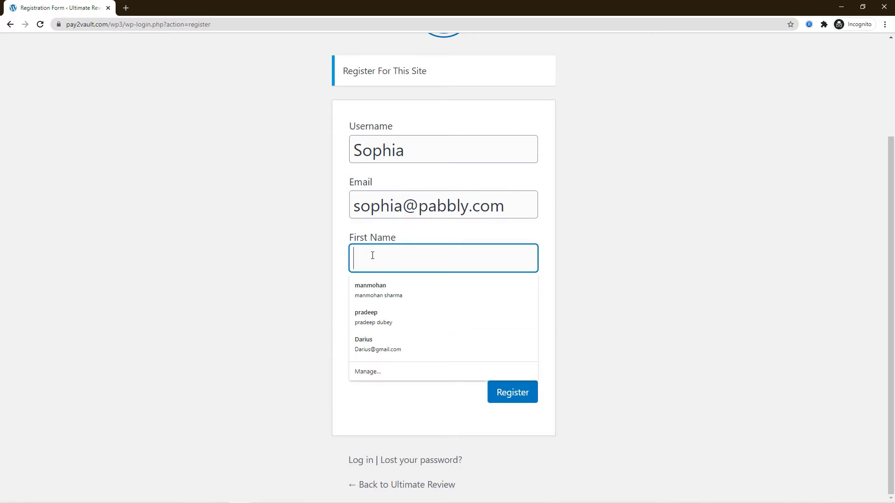
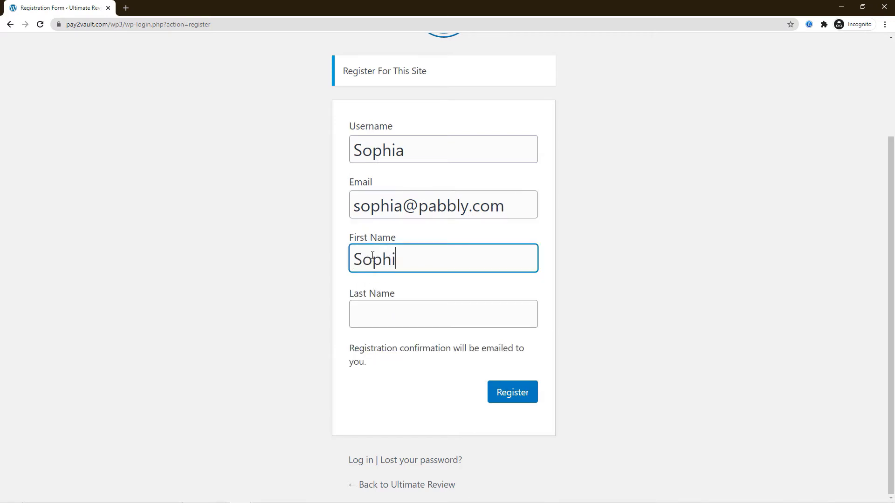
left_click(390, 309)
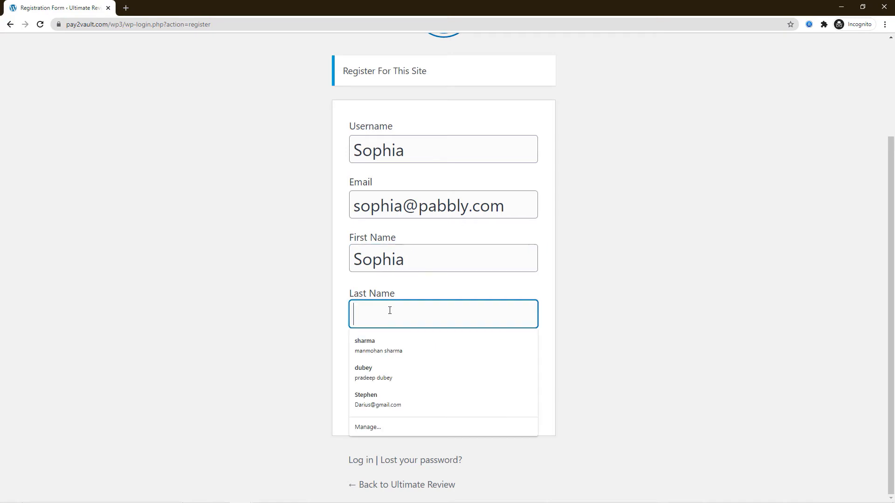
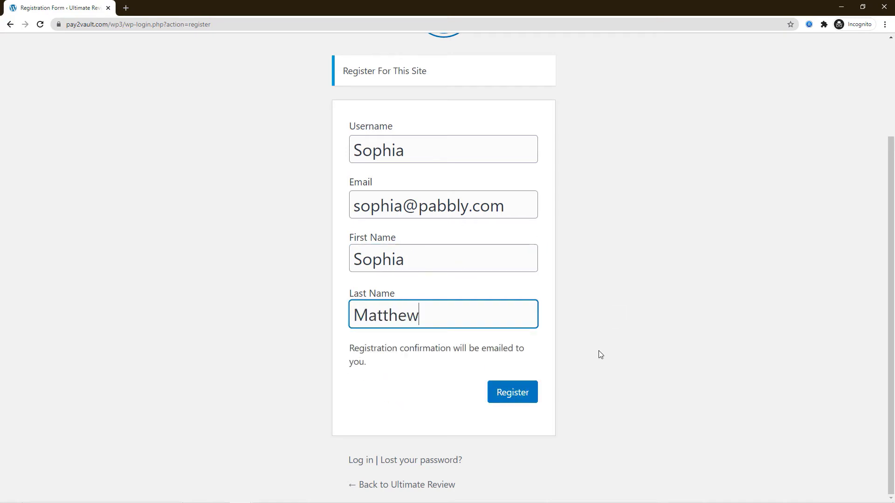
- Submit the registration and return to the Pabbly Connect window
left_click(508, 397)
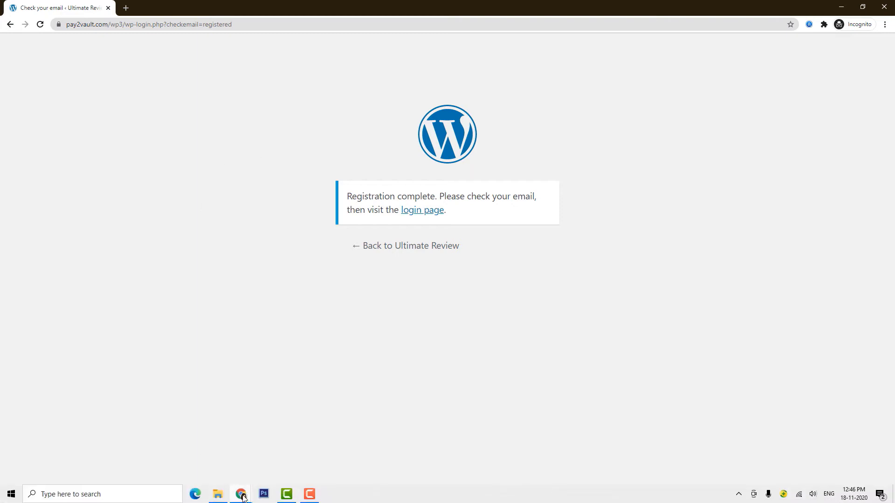
mouse_move(240, 498)
left_click(195, 459)
- Review the captured new-customer response data and save the WooCommerce trigger step
scroll(546, 295, "down", 3)
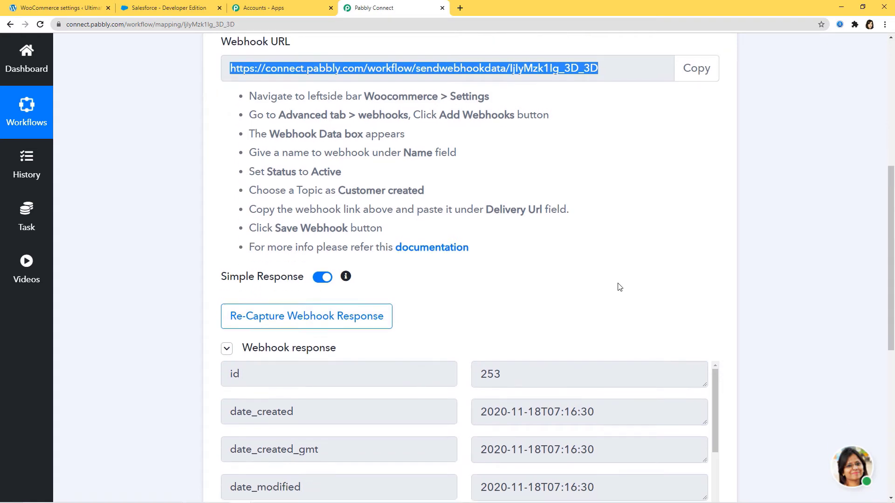
scroll(513, 382, "down", 2)
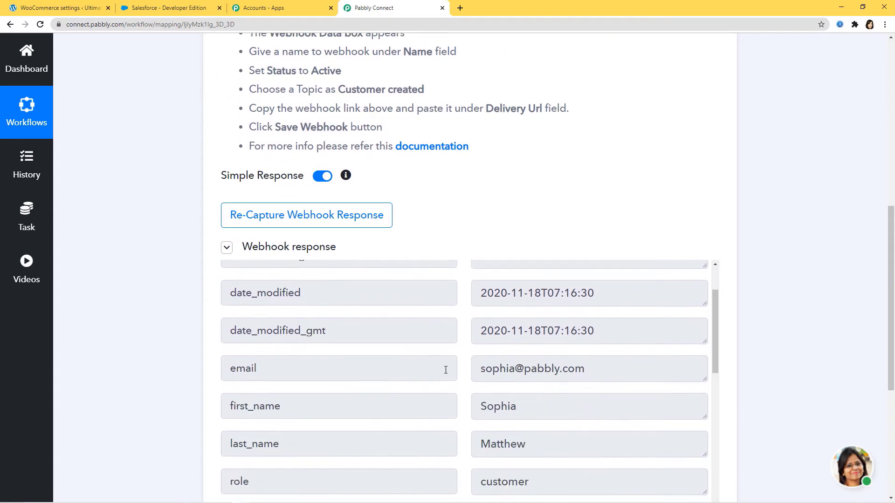
scroll(624, 371, "down", 1)
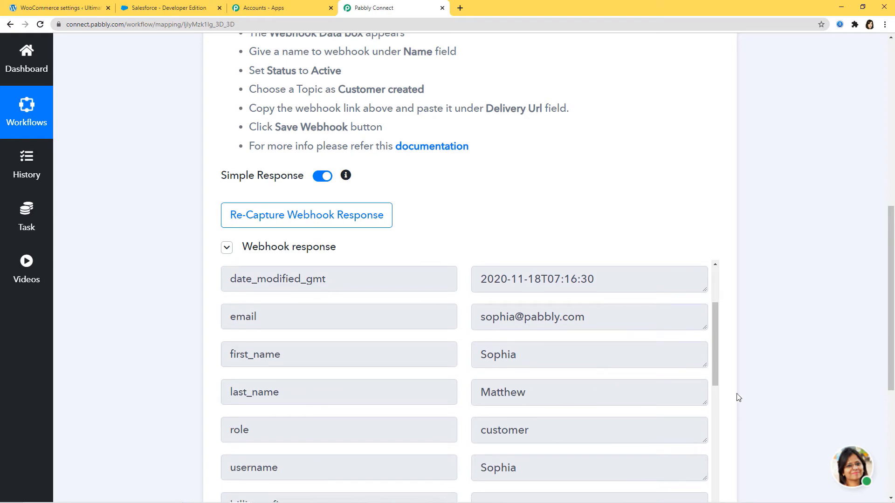
scroll(823, 379, "down", 5)
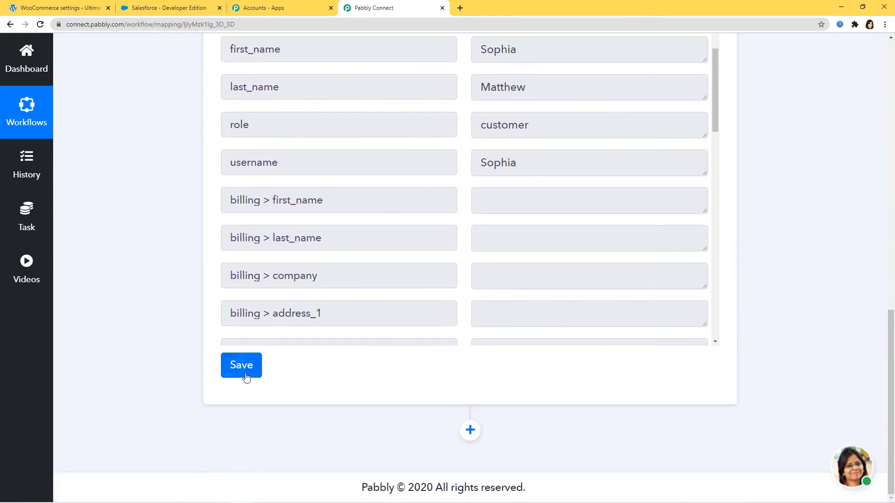
left_click(243, 371)
left_click(437, 343)
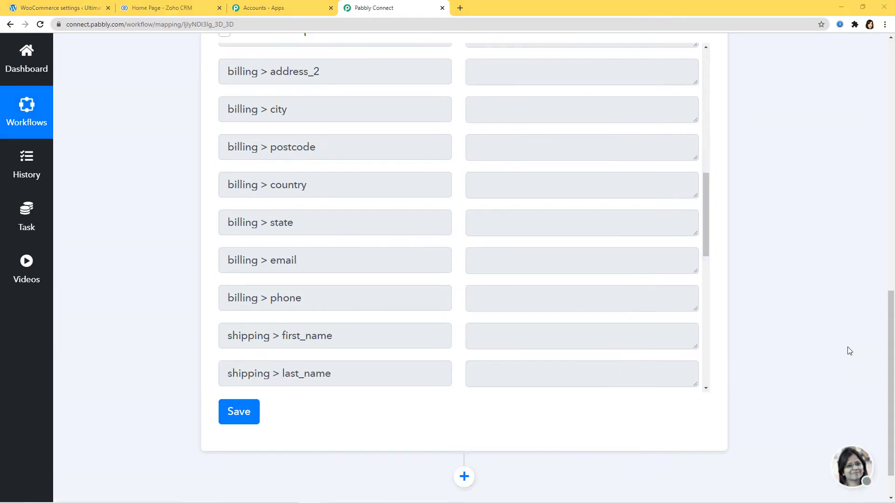
scroll(850, 351, "down", 1)
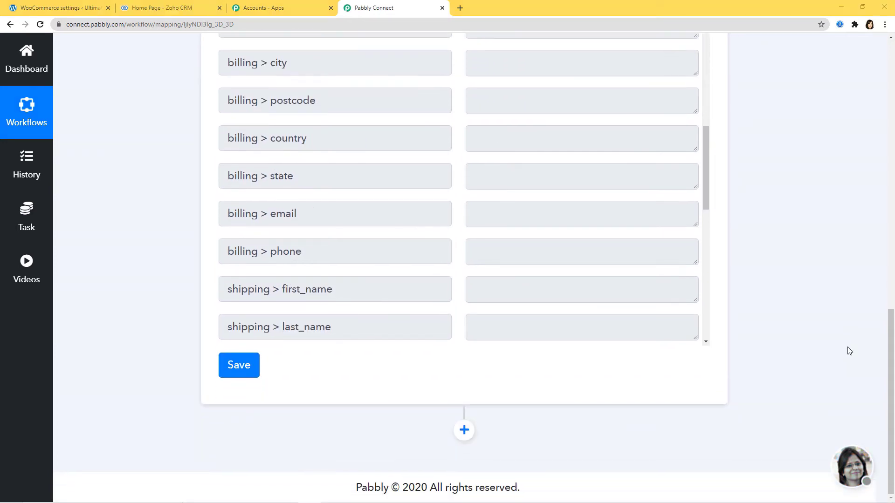
- Add an action step after the trigger using Zoho CRM's Create Contact method
left_click(465, 433)
scroll(564, 419, "down", 5)
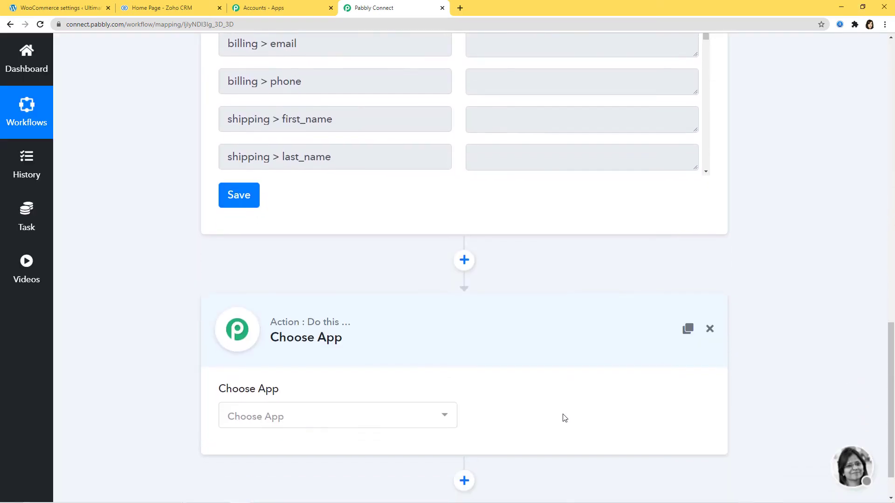
left_click(411, 375)
type("zoho")
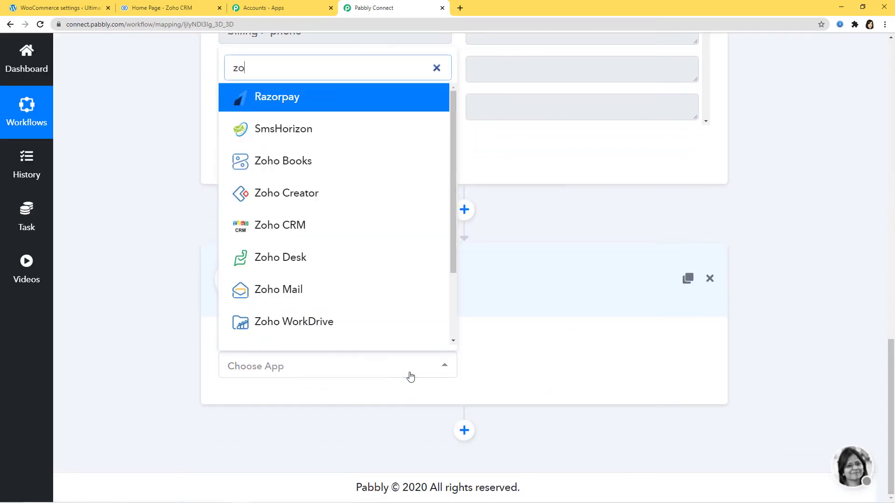
left_click(326, 233)
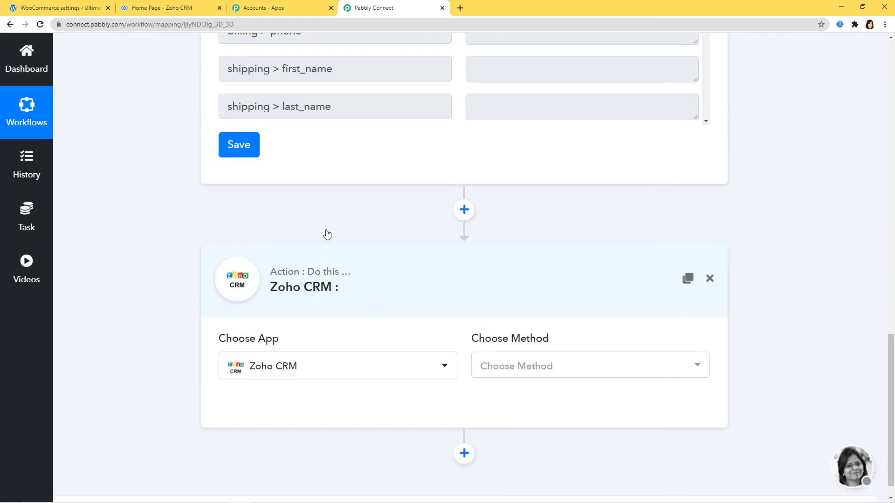
left_click(503, 369)
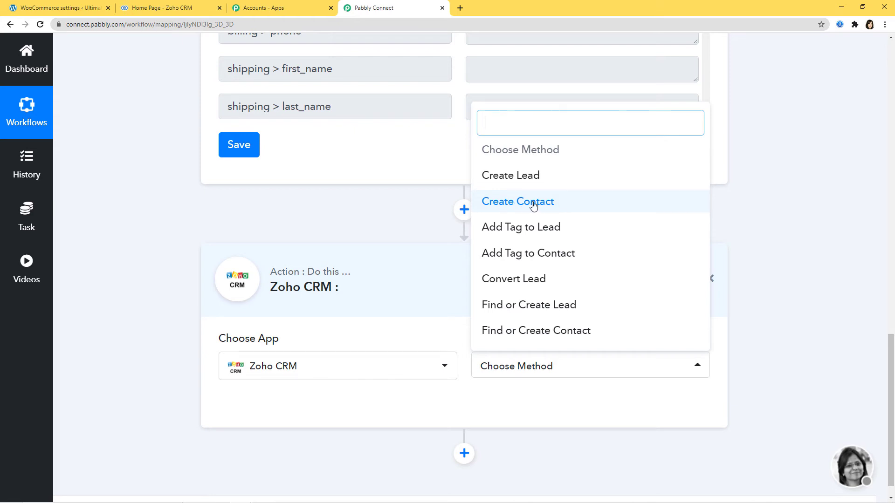
left_click(545, 205)
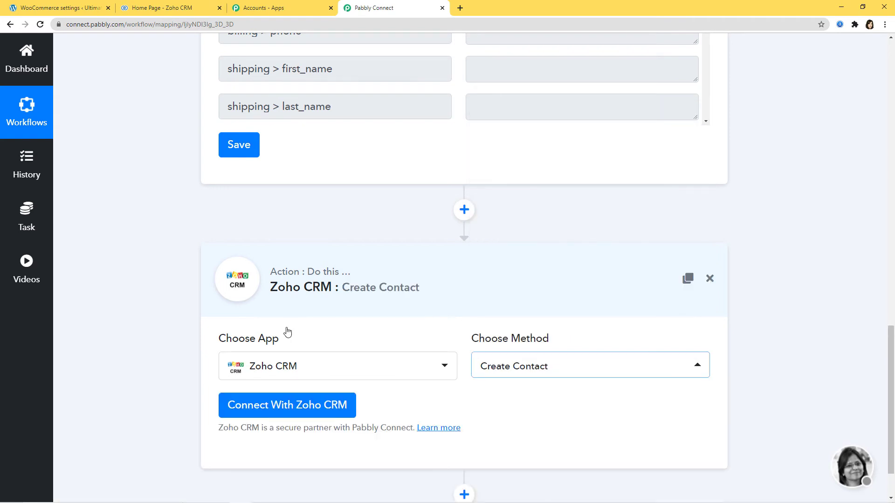
- Start connecting a new Zoho CRM account using New Credentials
left_click(294, 404)
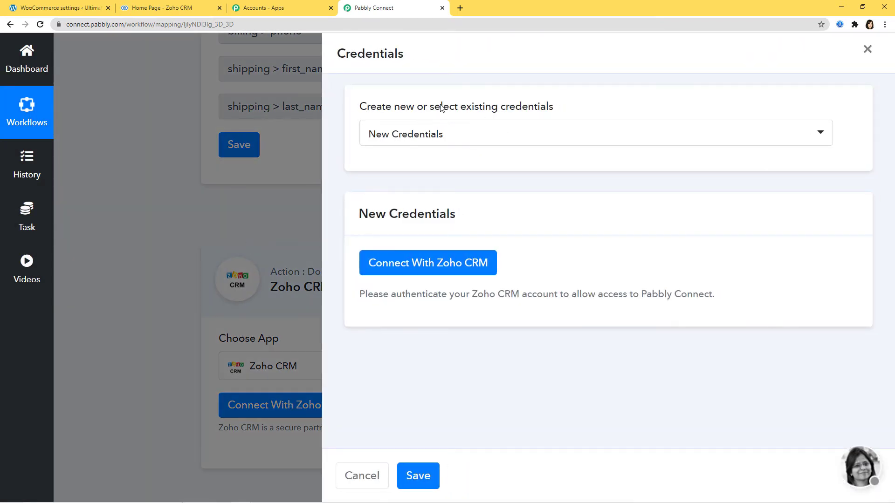
left_click(523, 138)
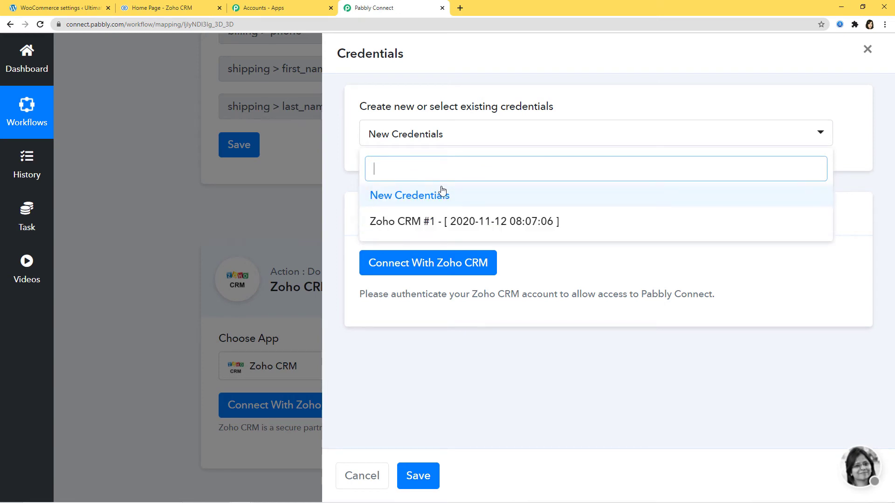
left_click(418, 199)
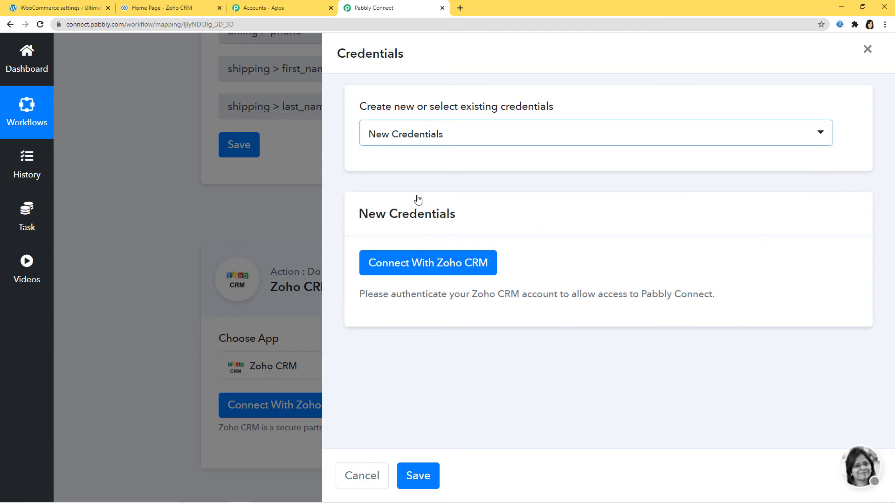
left_click(416, 270)
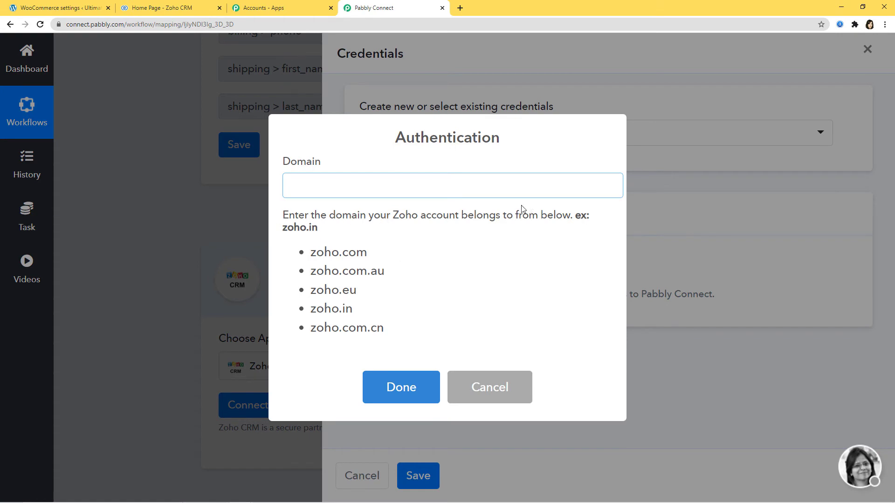
- Enter zoho.com as the Zoho Domain and accept the account authorization
left_click(180, 9)
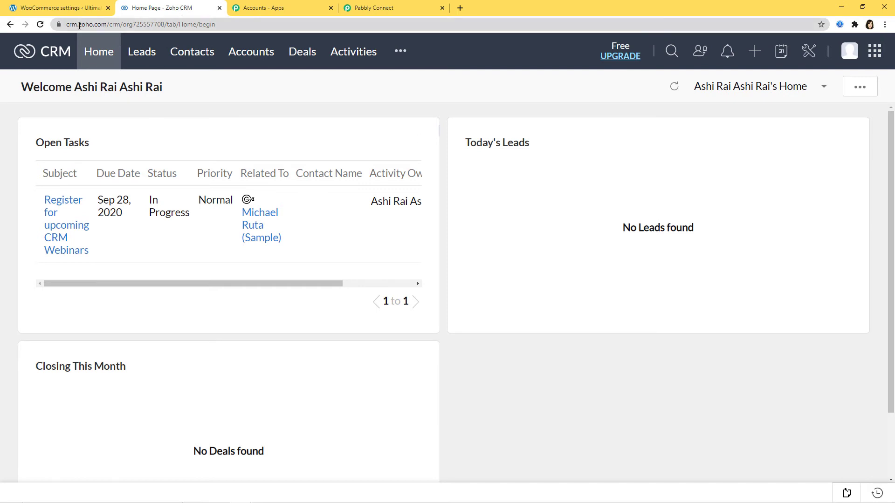
left_click_drag(79, 24, 107, 26)
left_click(373, 8)
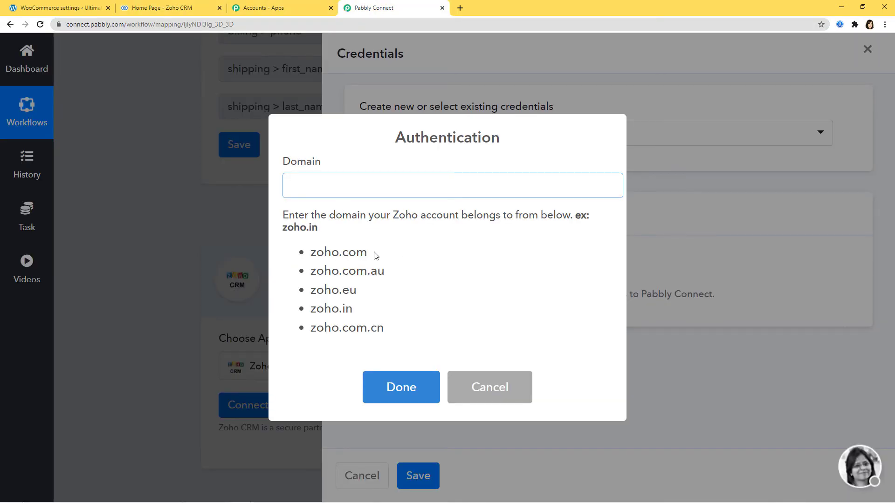
left_click_drag(373, 253, 312, 253)
key("ctrl+c")
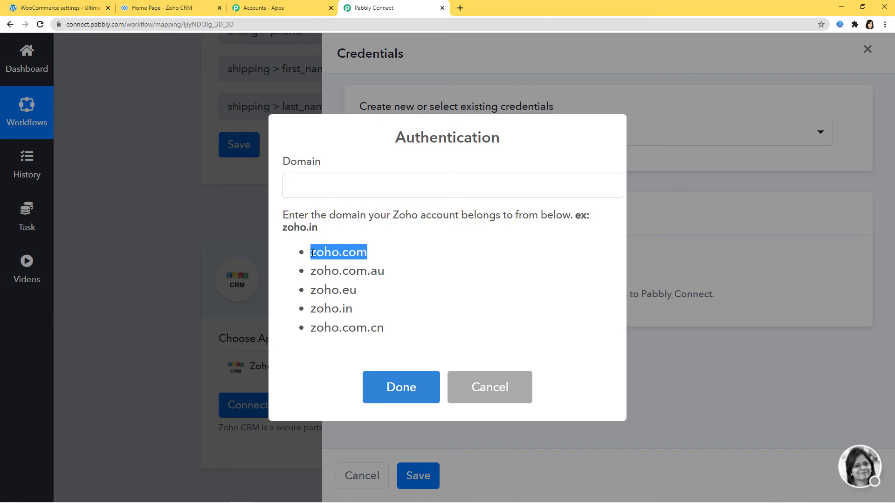
left_click(322, 187)
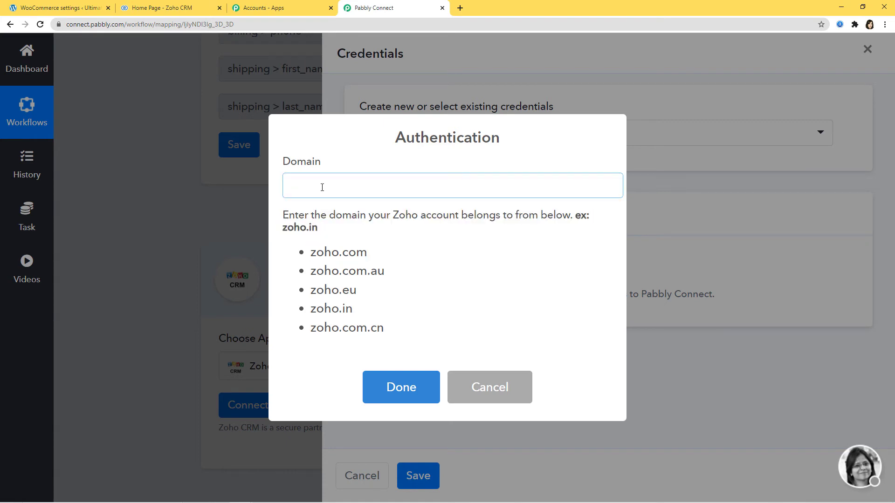
key("ctrl+v")
left_click(408, 399)
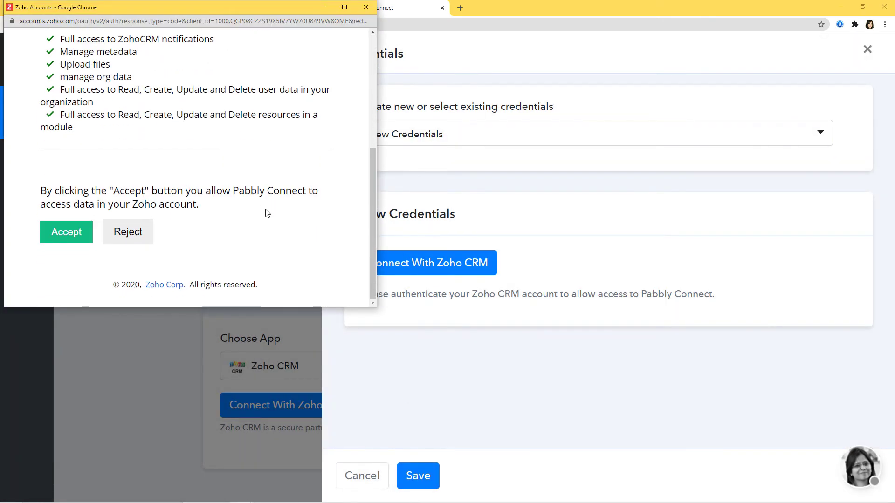
left_click(67, 236)
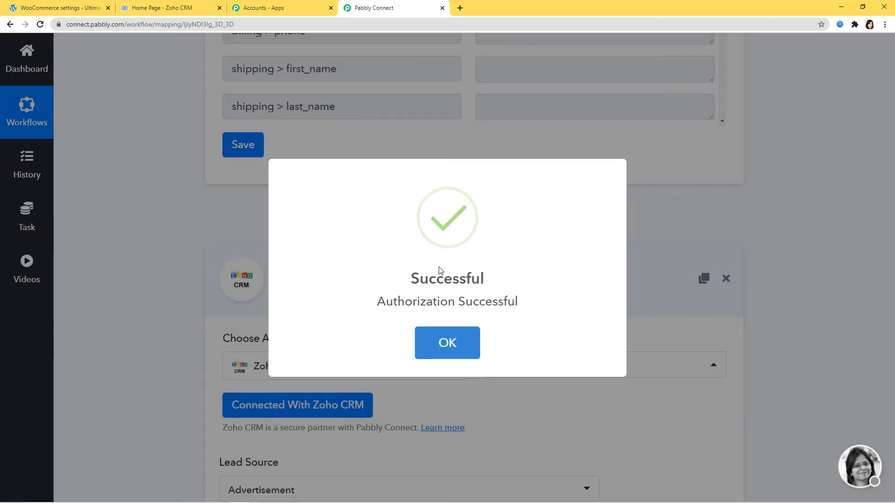
- Set the contact's Lead Source to Online Store
left_click(447, 344)
scroll(565, 393, "down", 8)
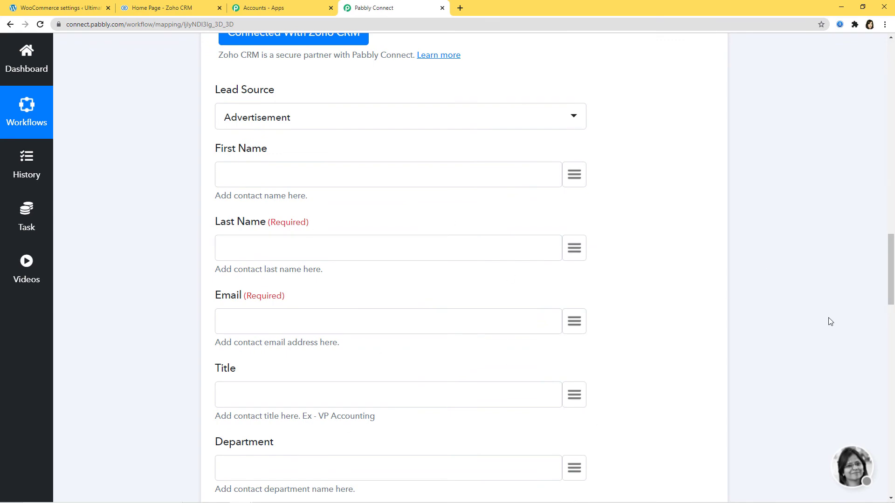
scroll(823, 322, "up", 10)
scroll(821, 323, "up", 4)
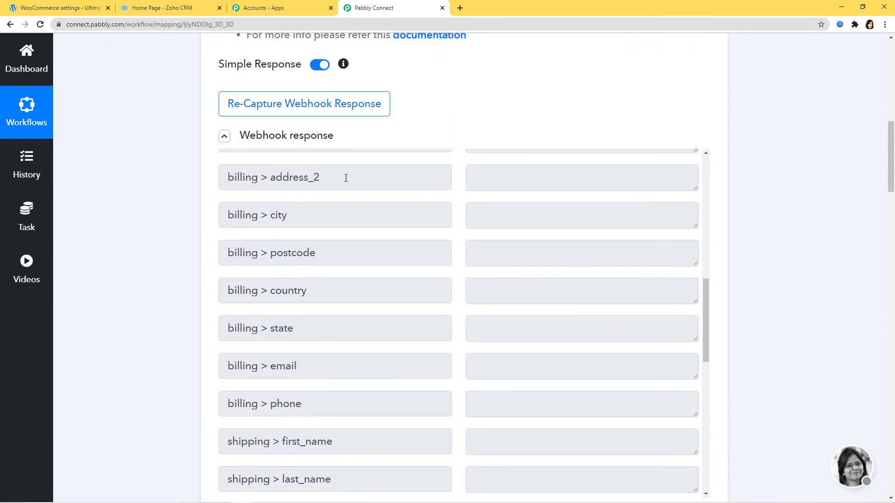
scroll(770, 331, "down", 14)
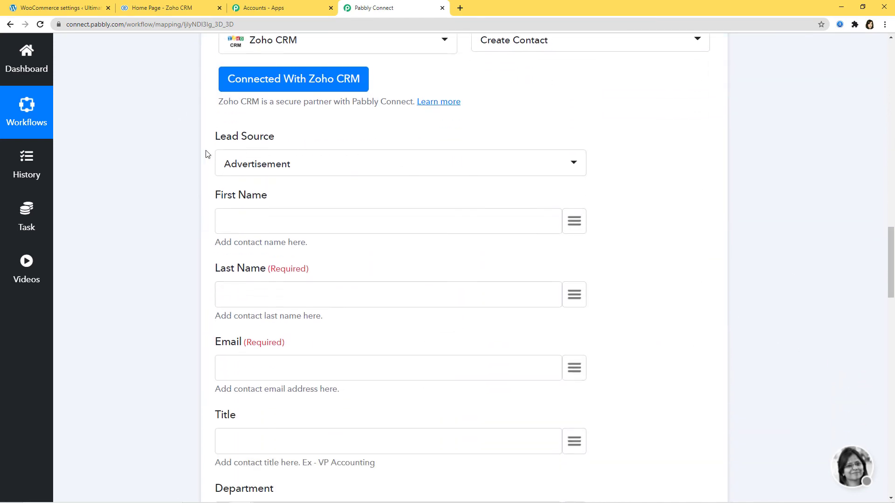
left_click(307, 172)
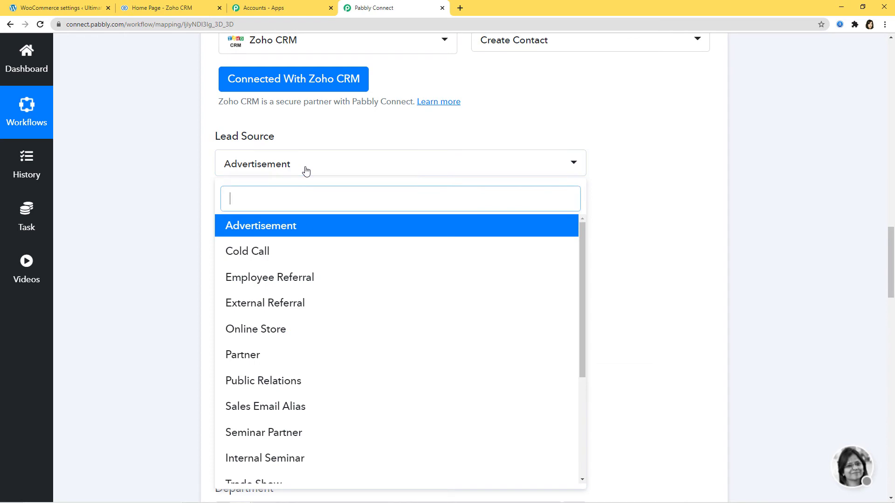
left_click(272, 331)
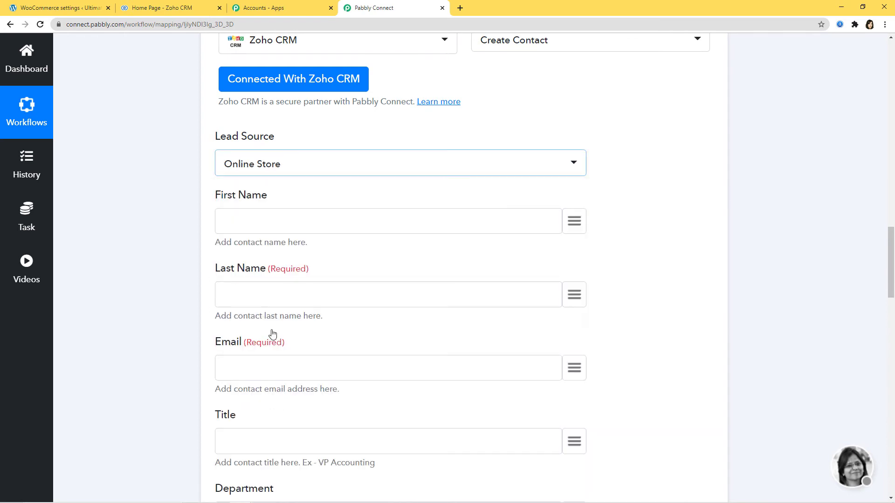
- Map First Name and Last Name to the trigger's first_name and last_name values
left_click(574, 221)
type("fi")
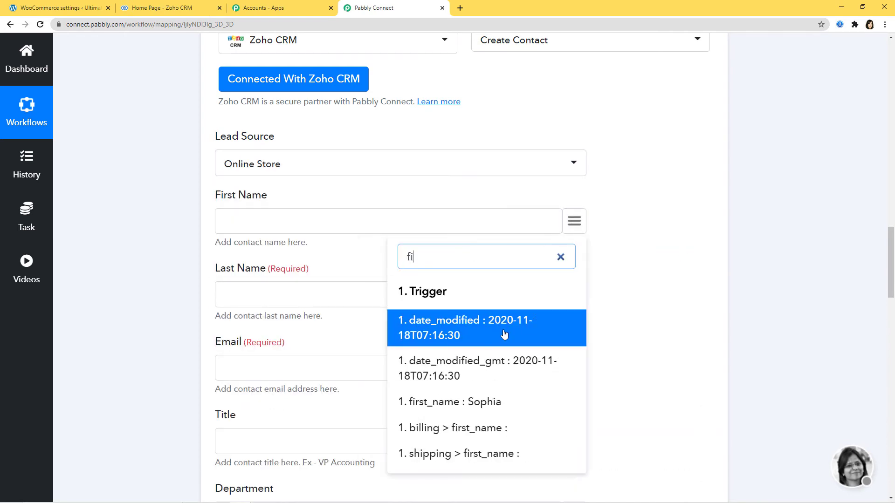
left_click(484, 403)
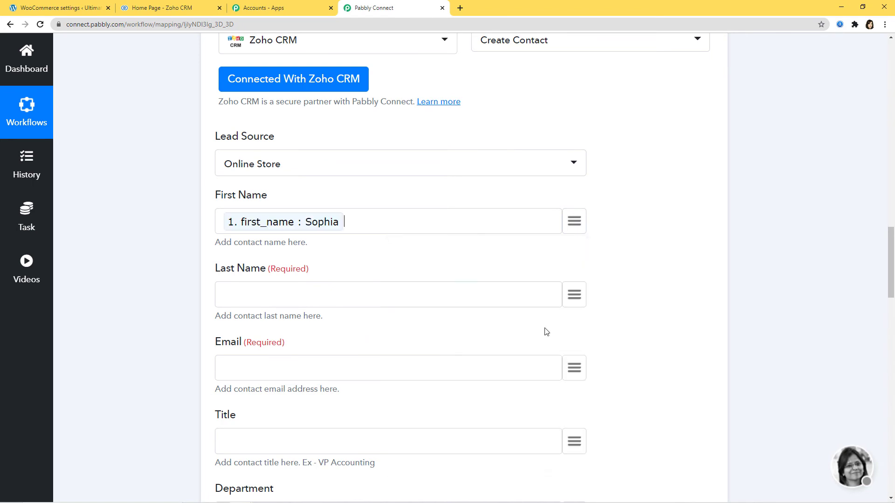
left_click(573, 295)
type("last")
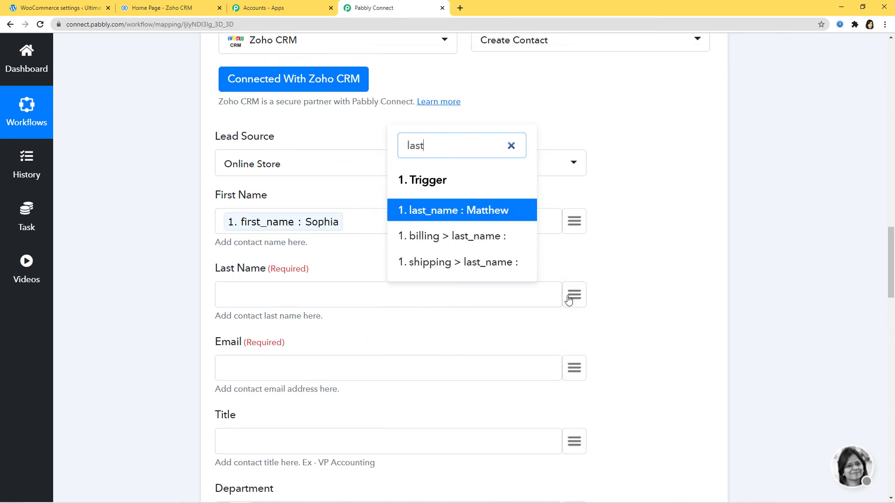
left_click(490, 222)
- Map the Email field to the WooCommerce customer's email
scroll(635, 301, "down", 1)
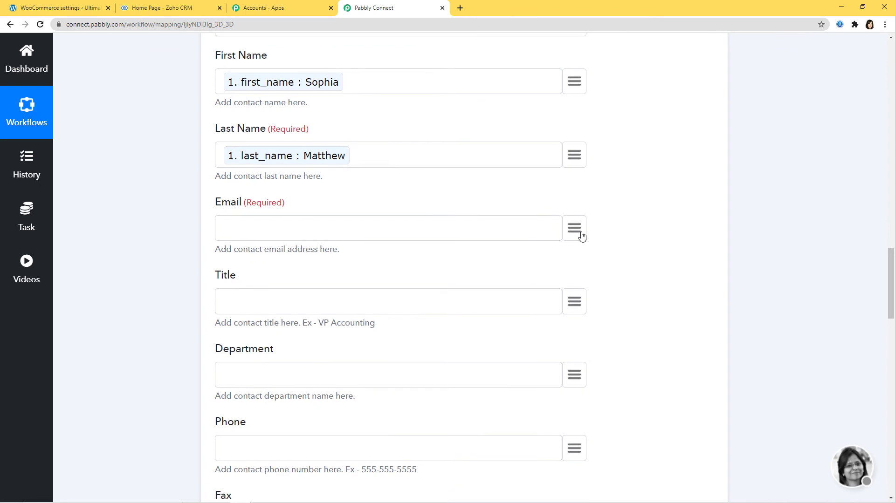
left_click(577, 232)
type("ema")
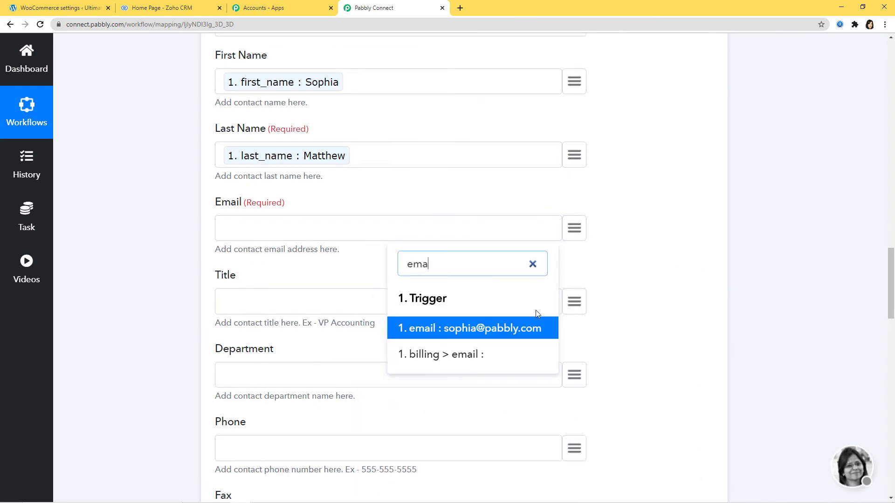
left_click(487, 329)
scroll(635, 294, "down", 3)
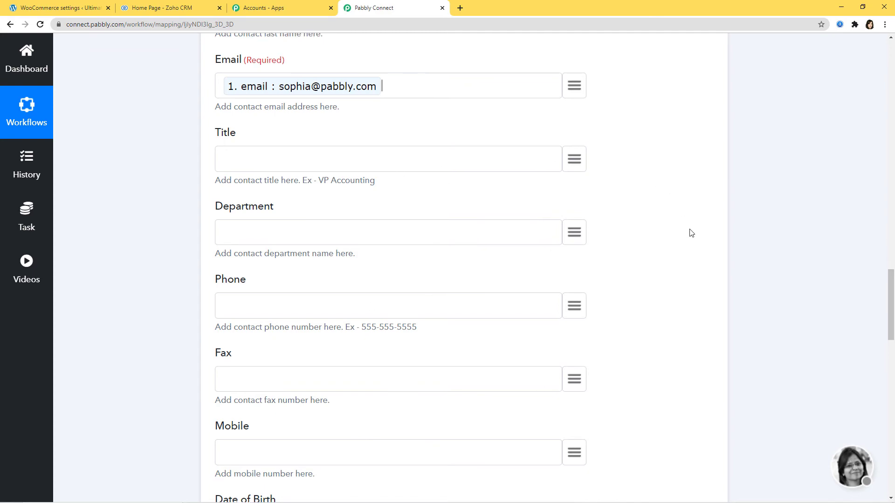
scroll(691, 232, "down", 11)
scroll(690, 233, "down", 11)
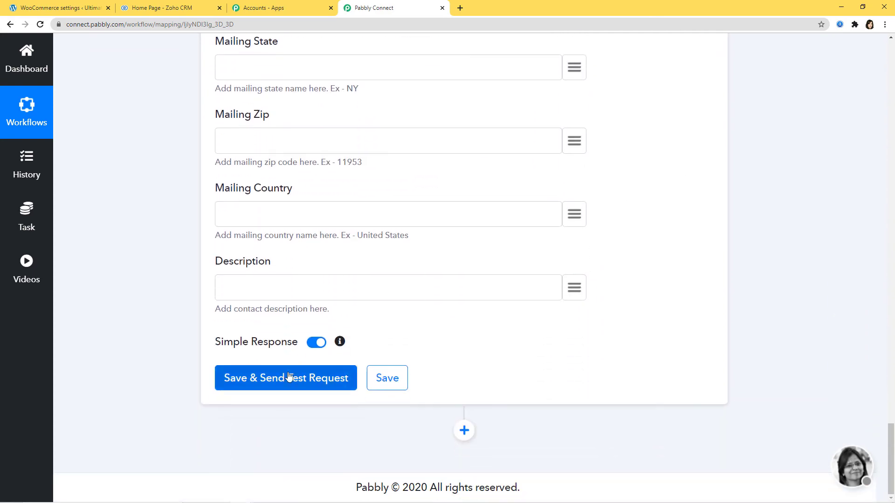
- Send the Create Contact test, confirm the SUCCESS 'record added' response, and save the step
left_click(317, 378)
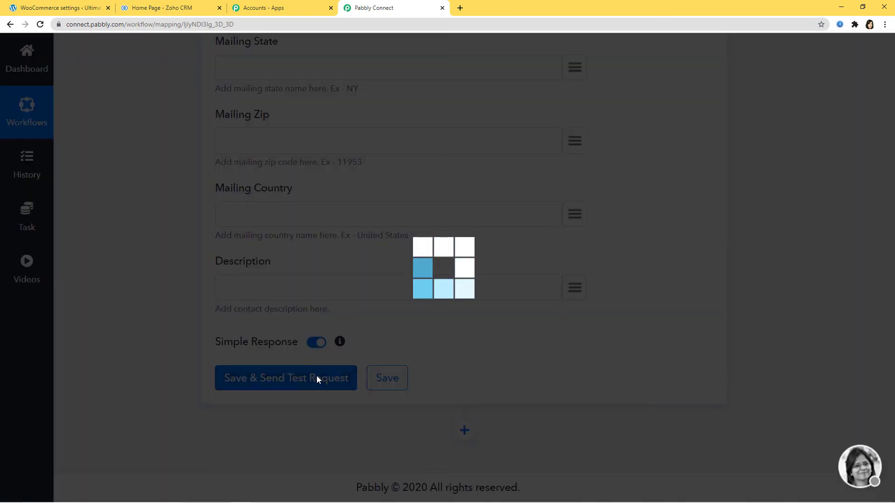
scroll(635, 318, "down", 3)
scroll(667, 172, "down", 2)
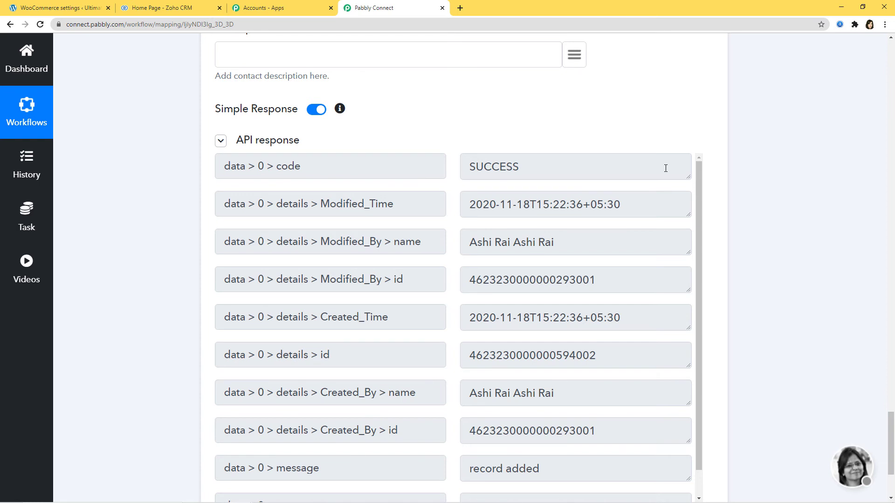
scroll(812, 224, "down", 3)
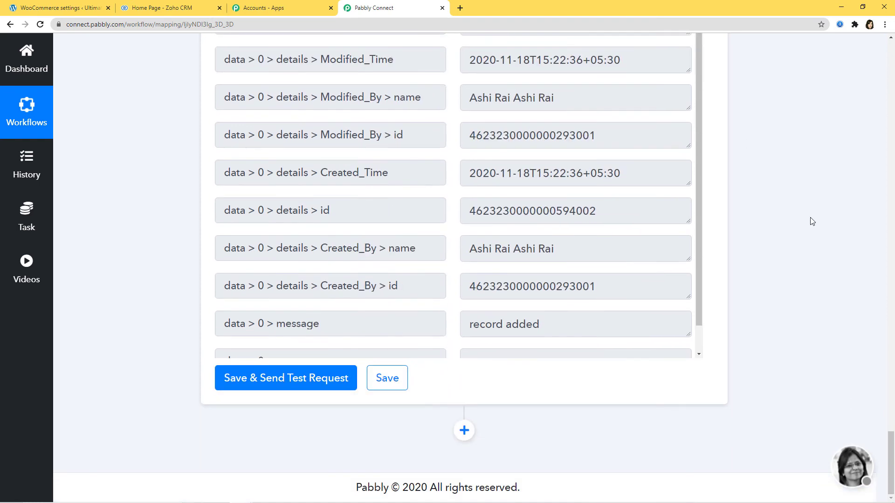
left_click(372, 389)
scroll(532, 239, "up", 4)
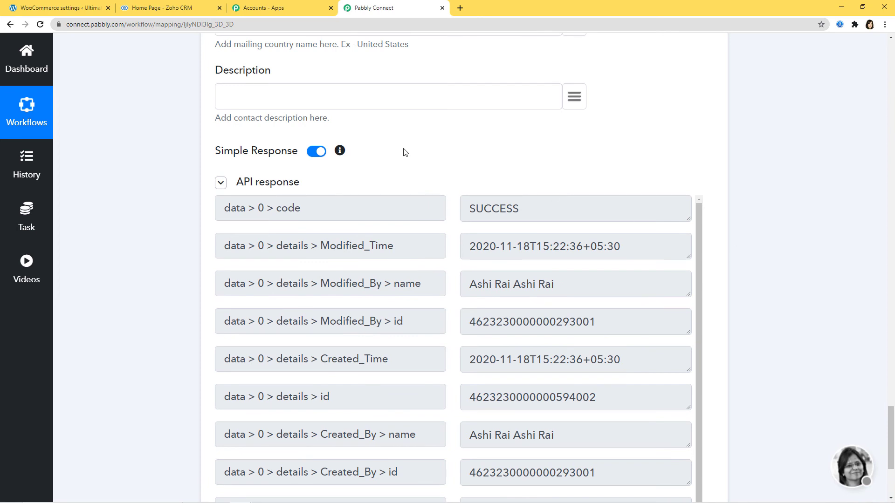
left_click(156, 8)
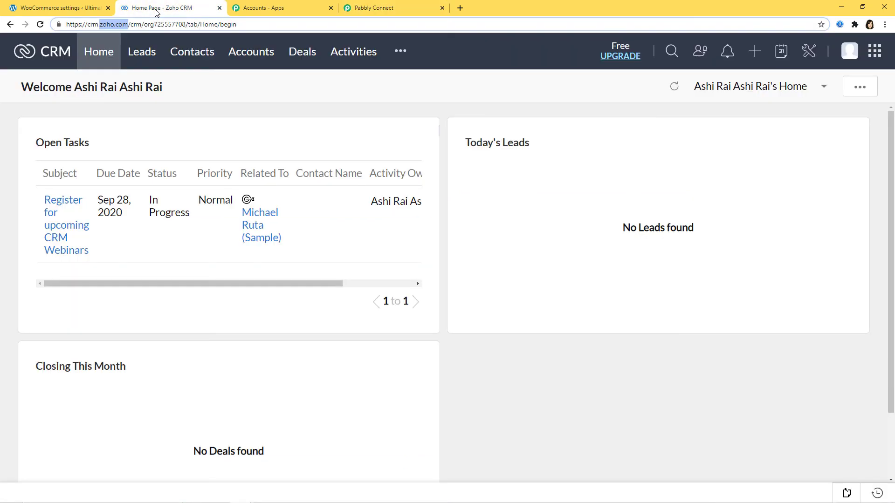
- Open Zoho CRM's All Contacts list to find the workflow's test contact
left_click(204, 53)
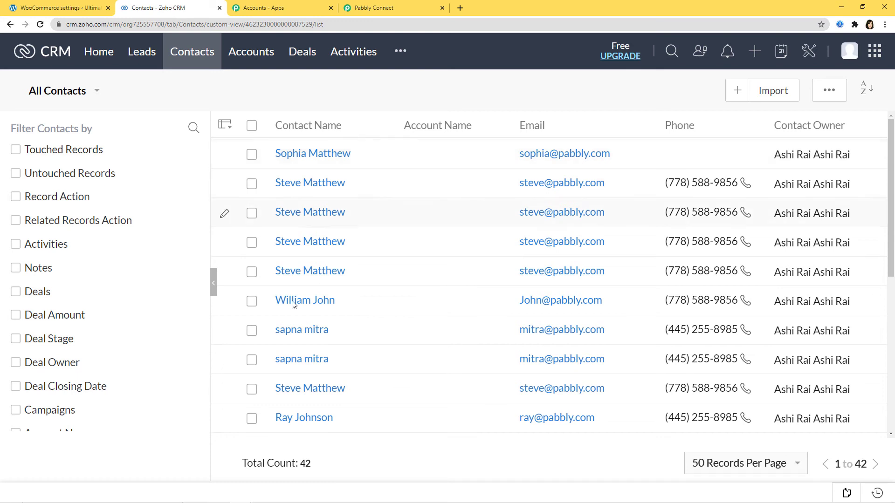
- In the incognito window, go from the login page to the site's registration form
mouse_move(245, 488)
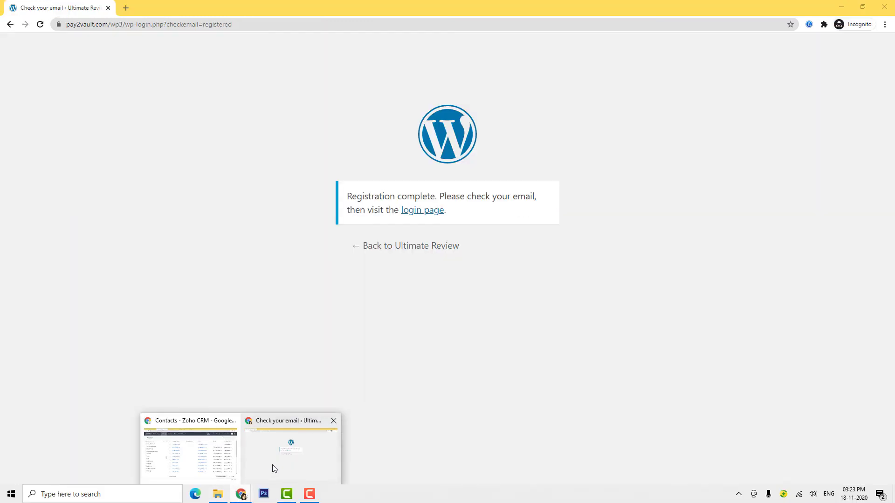
left_click(274, 466)
left_click(426, 211)
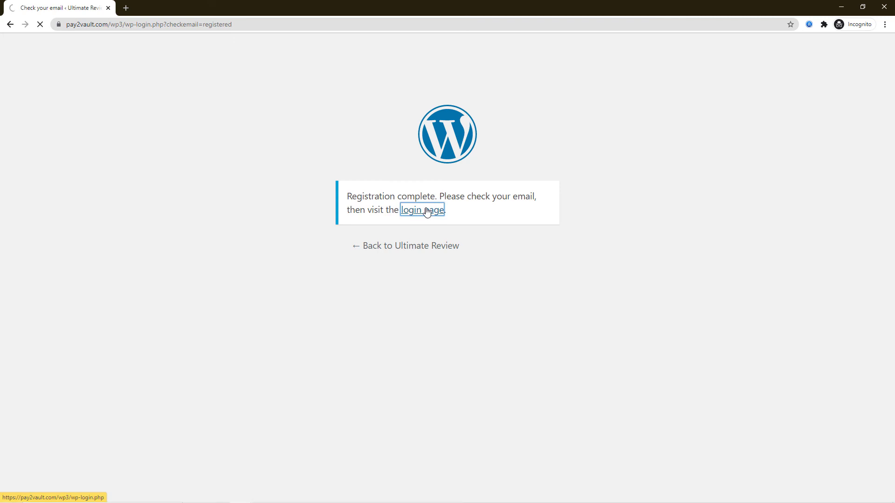
left_click(363, 392)
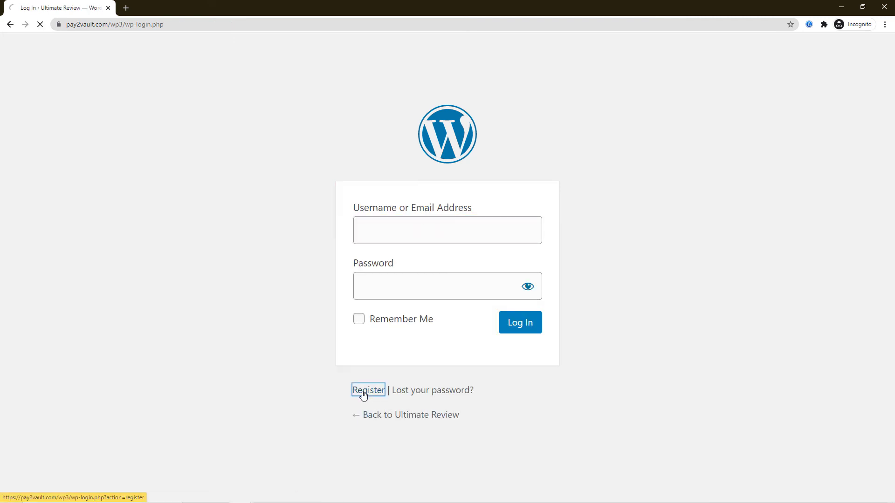
scroll(425, 194, "down", 2)
- Register a new test user with a username, email, first name and last name
left_click(424, 187)
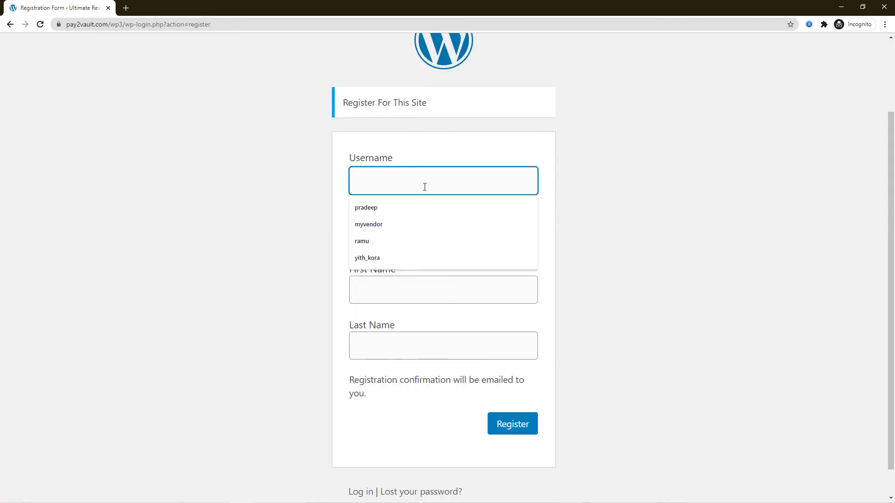
type("Joel00")
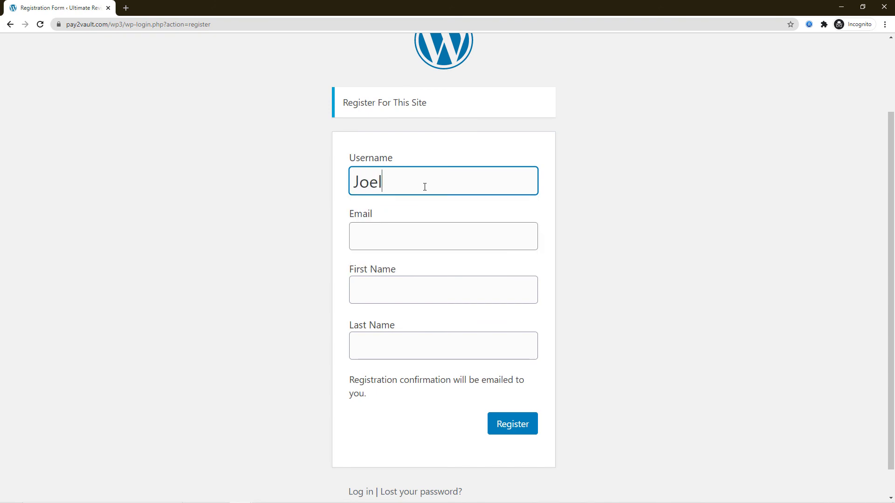
left_click(413, 242)
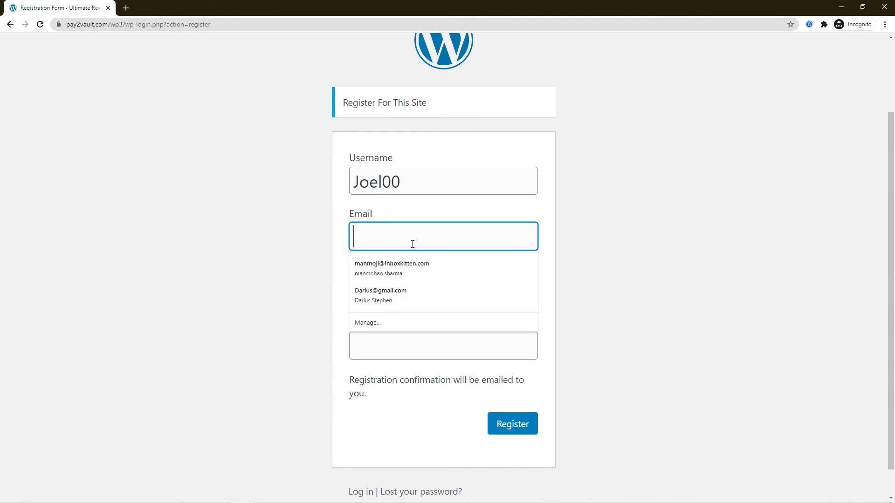
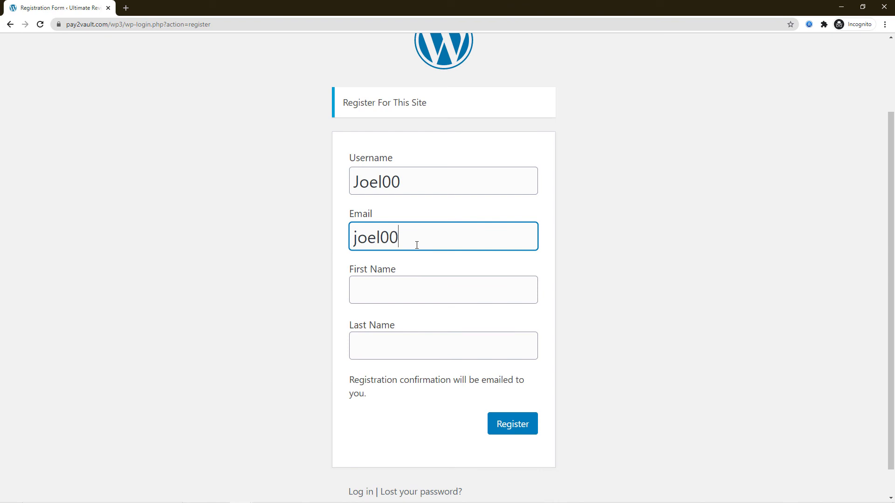
left_click(371, 298)
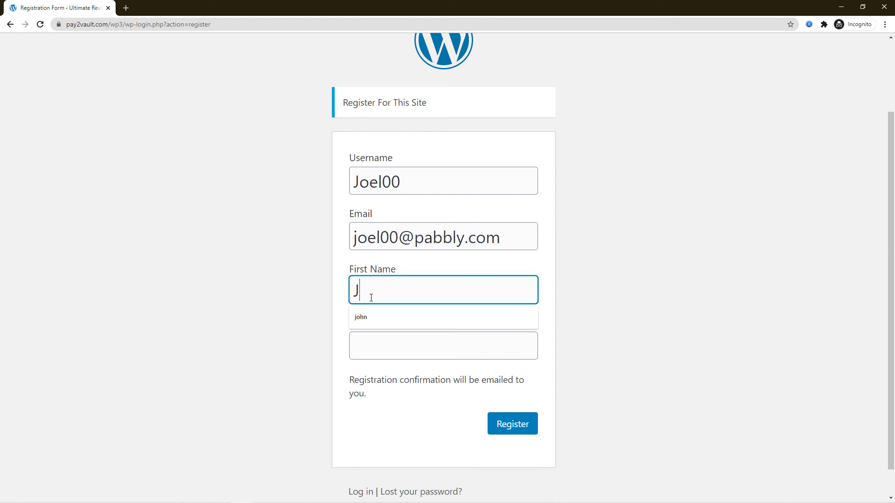
left_click(389, 347)
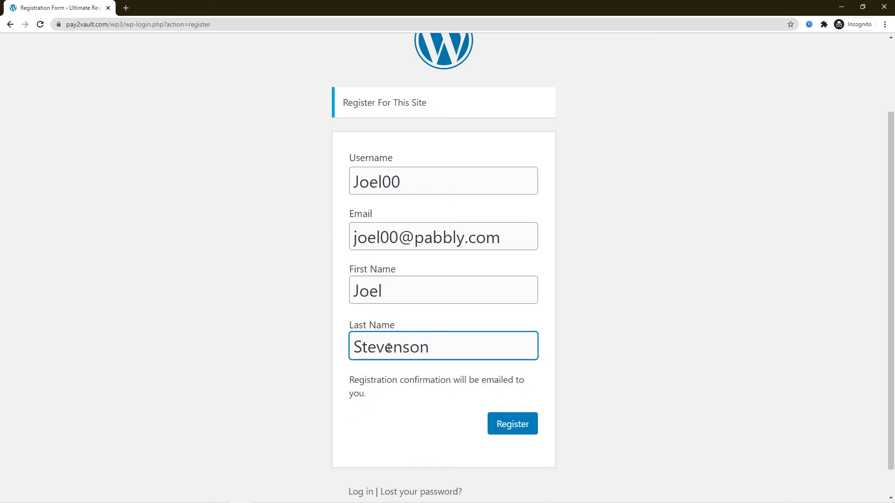
left_click(522, 430)
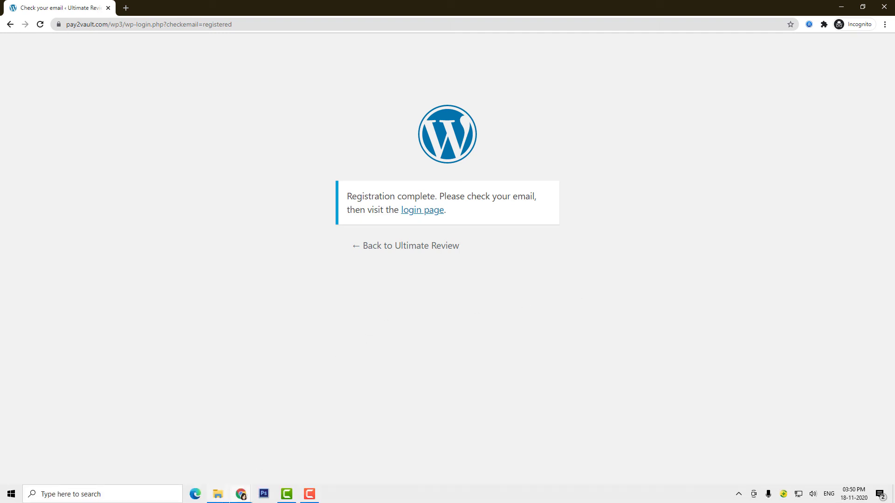
mouse_move(241, 497)
left_click(192, 450)
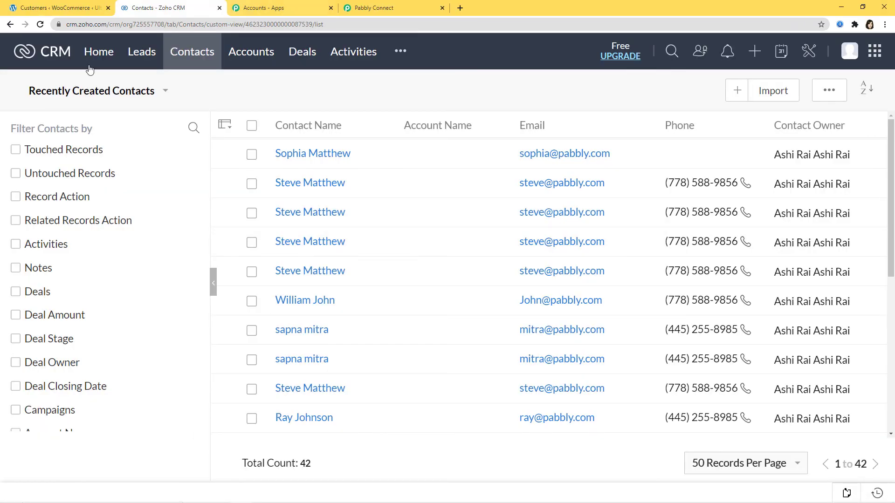
- Reload Zoho CRM Contacts to confirm the new user appears, bringing the total to 43
left_click(42, 24)
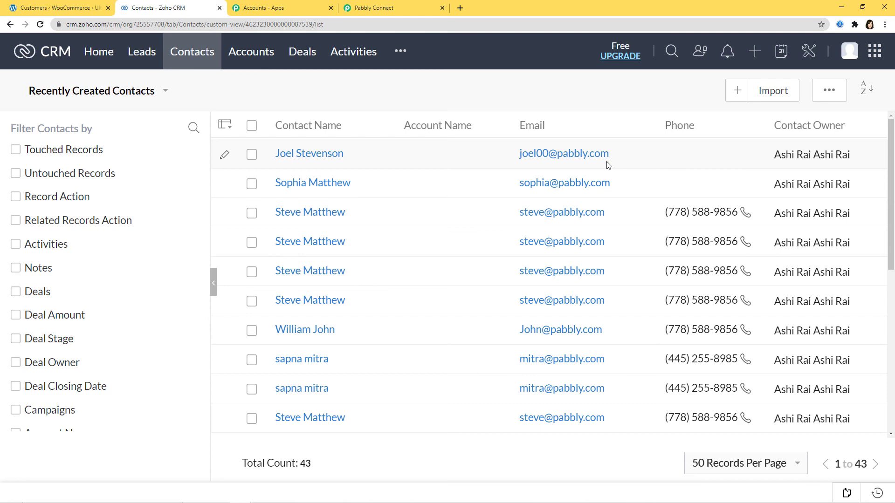
left_click(406, 8)
scroll(807, 365, "up", 20)
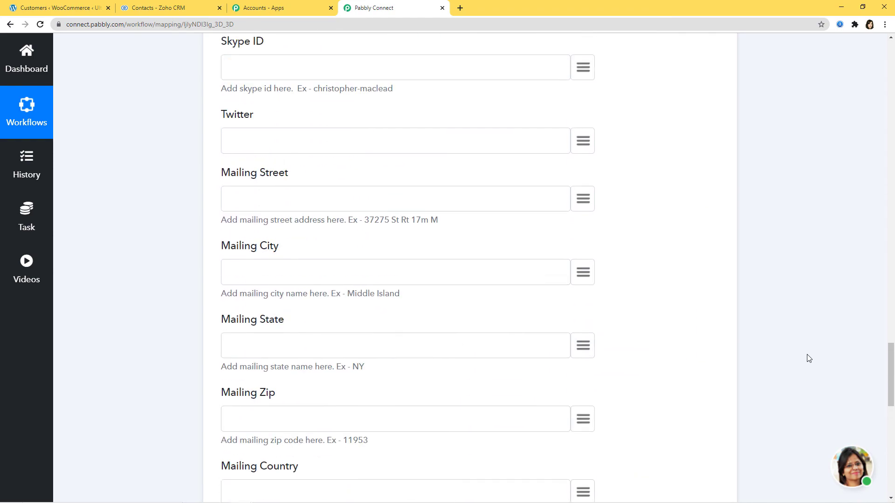
- Collapse the WooCommerce trigger so the full two-step workflow is visible
scroll(811, 357, "up", 15)
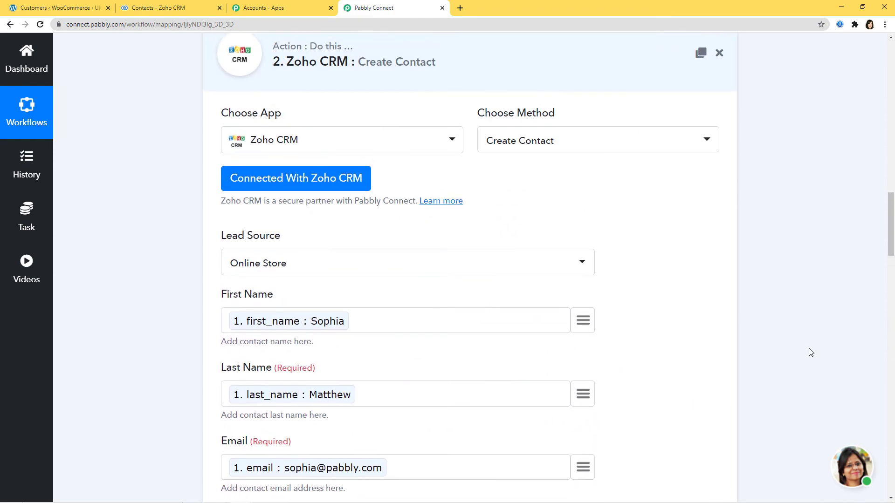
scroll(670, 291, "up", 15)
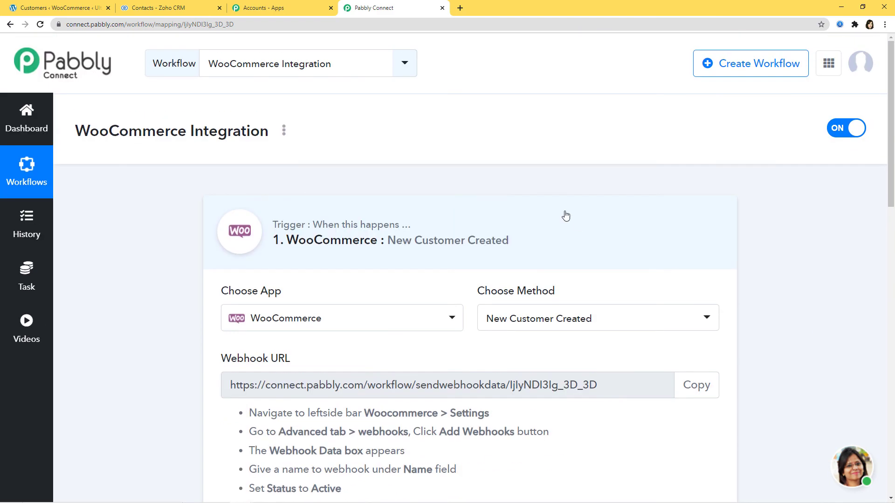
left_click(565, 216)
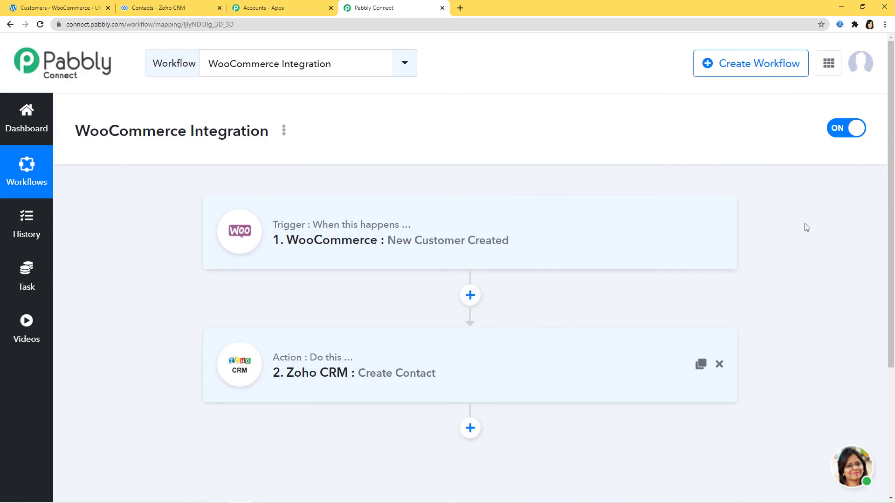